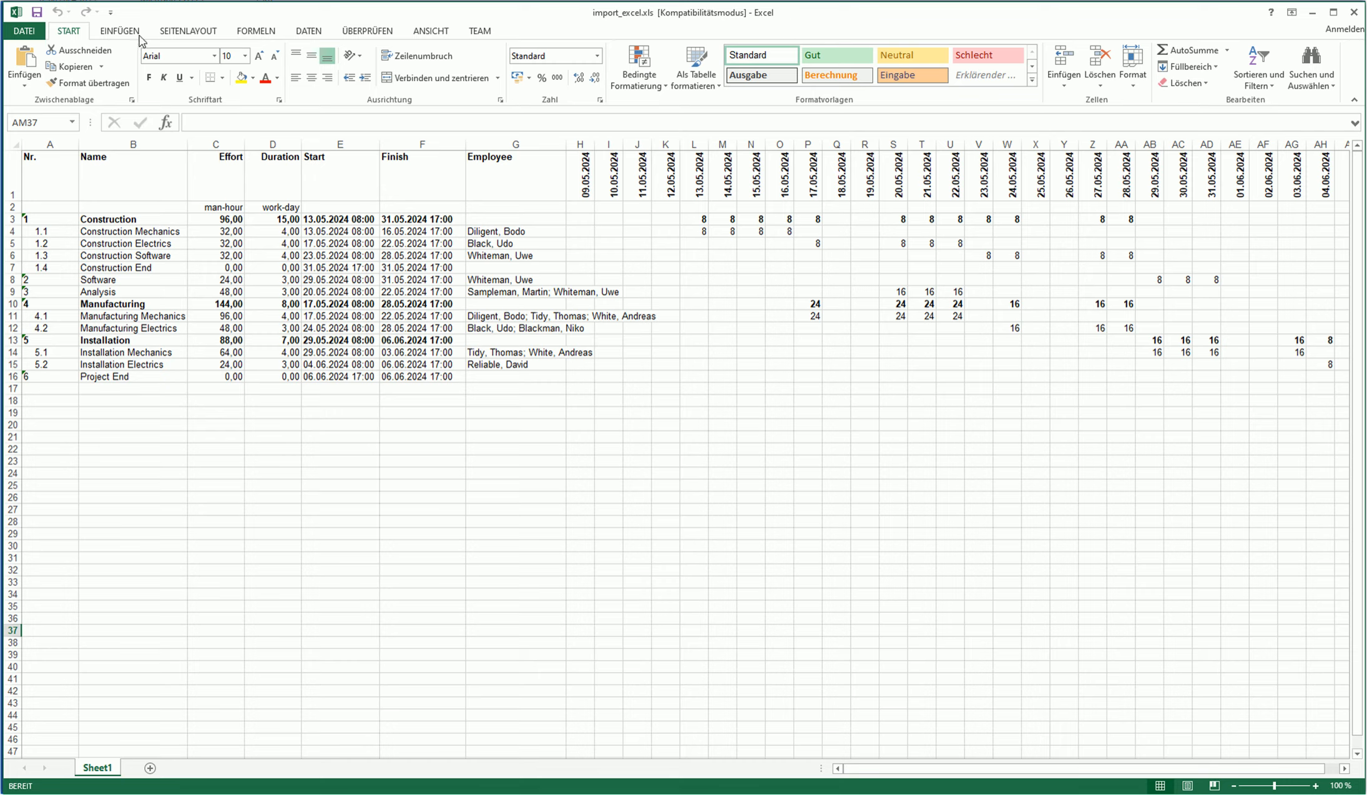
- Save the Excel workbook as CSV (Trennzeichen-getrennt), overwriting import_excel.csv in 7_1_Import_Excel_CSV
{"action": "left_click", "coordinate": [24, 30]}
{"action": "left_click", "coordinate": [33, 173]}
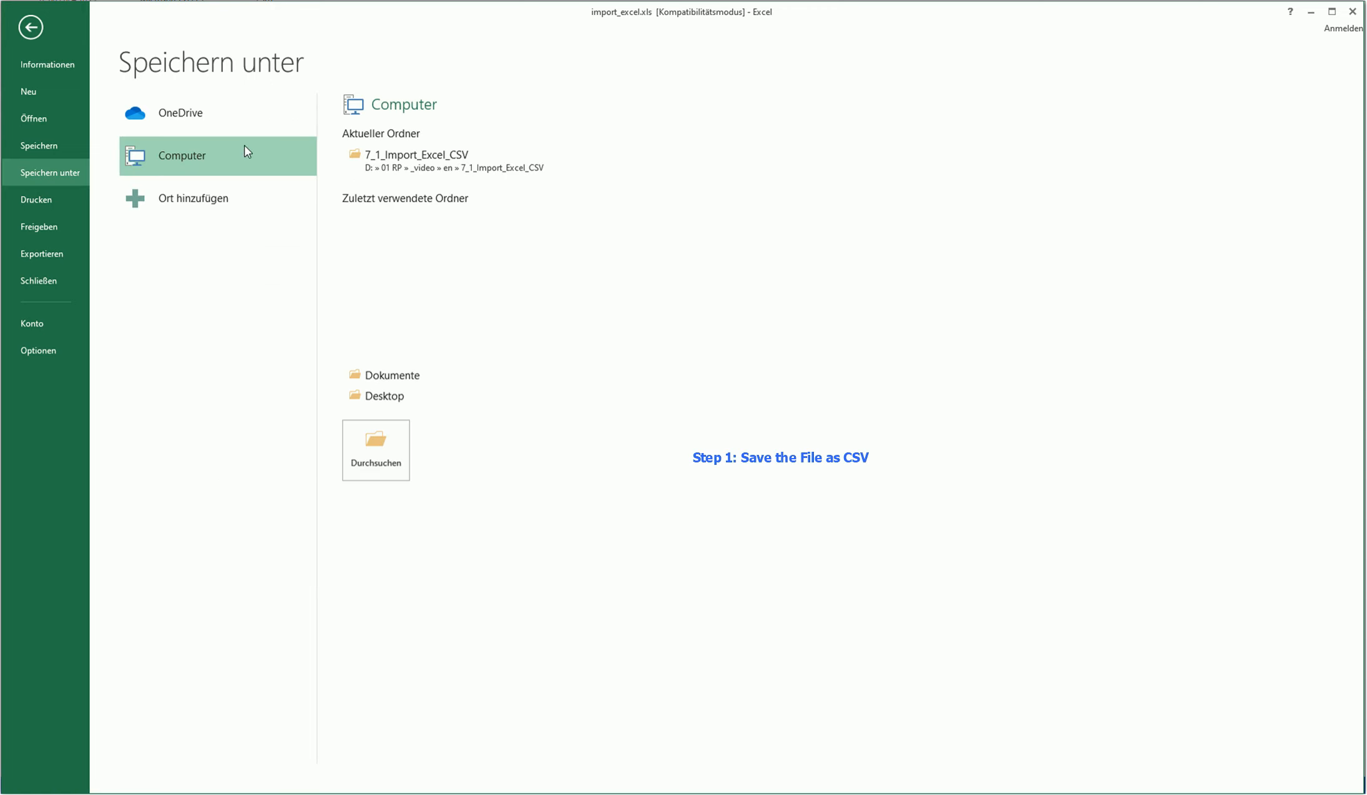
{"action": "left_click", "coordinate": [444, 152]}
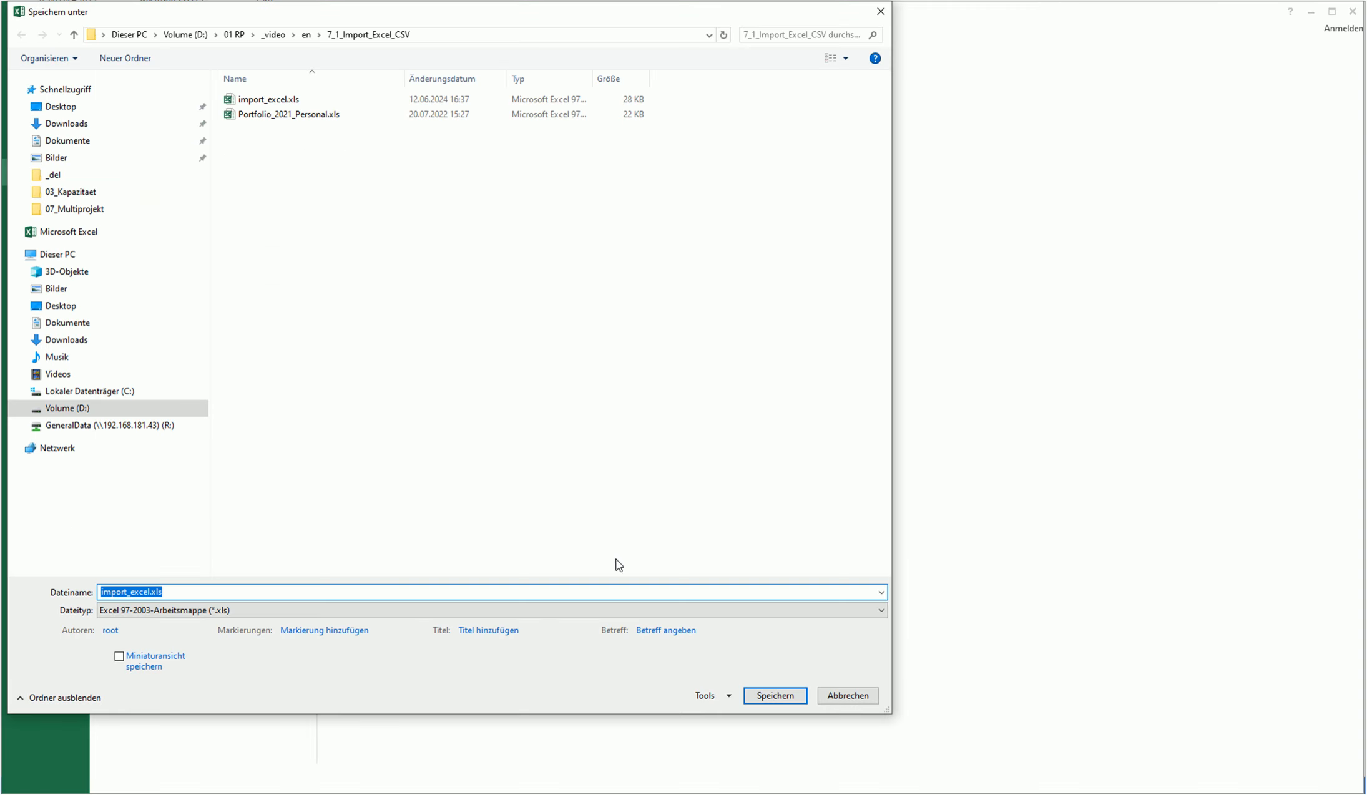
{"action": "left_click", "coordinate": [881, 610]}
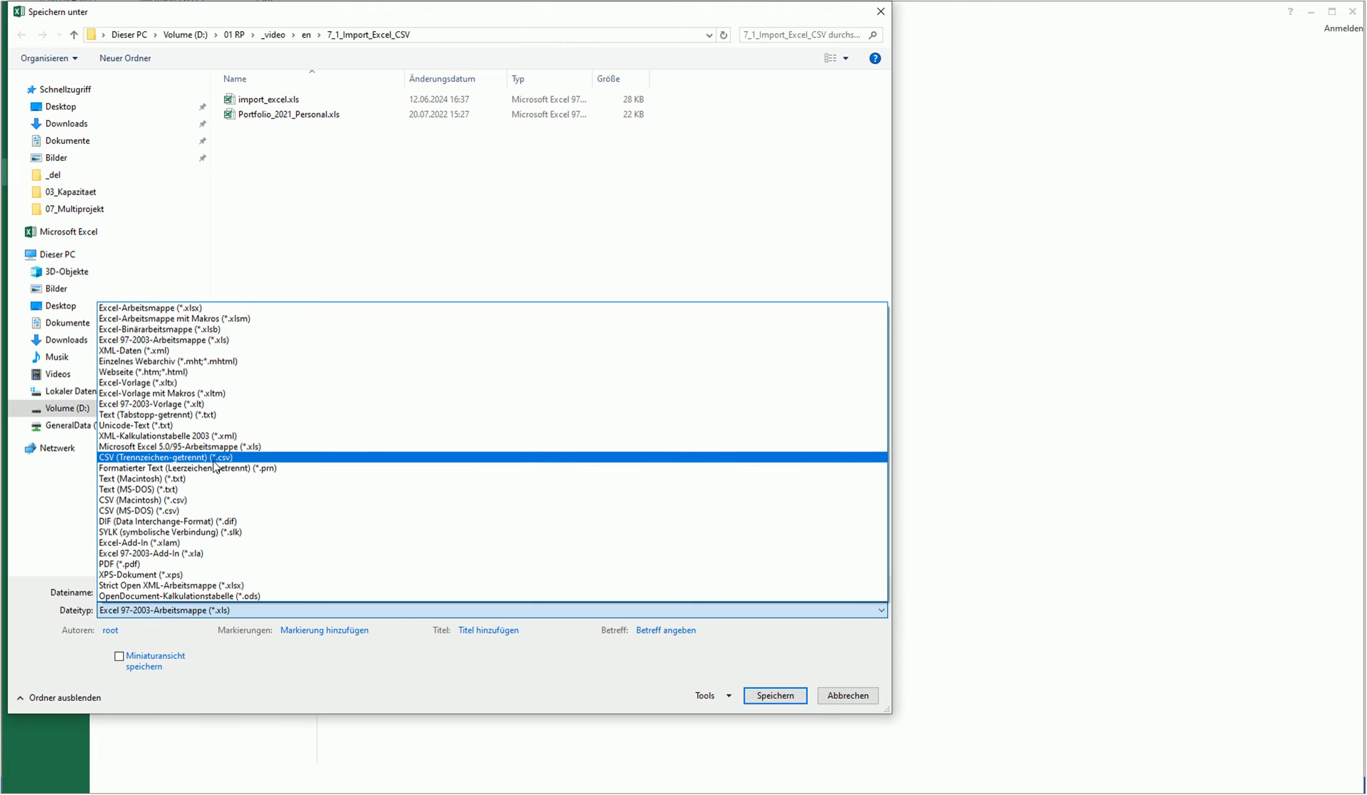
{"action": "left_click", "coordinate": [187, 457]}
{"action": "left_click", "coordinate": [266, 101]}
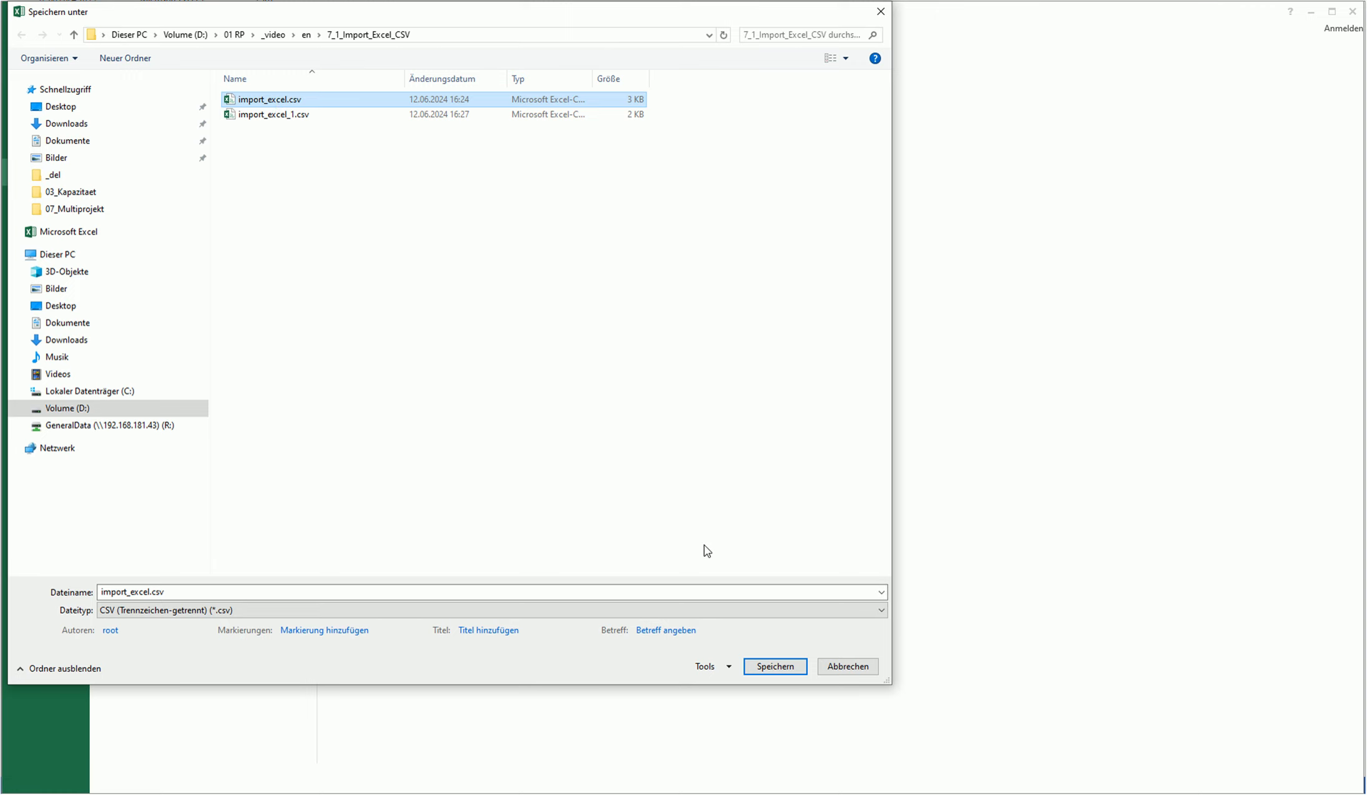
{"action": "left_click", "coordinate": [774, 667]}
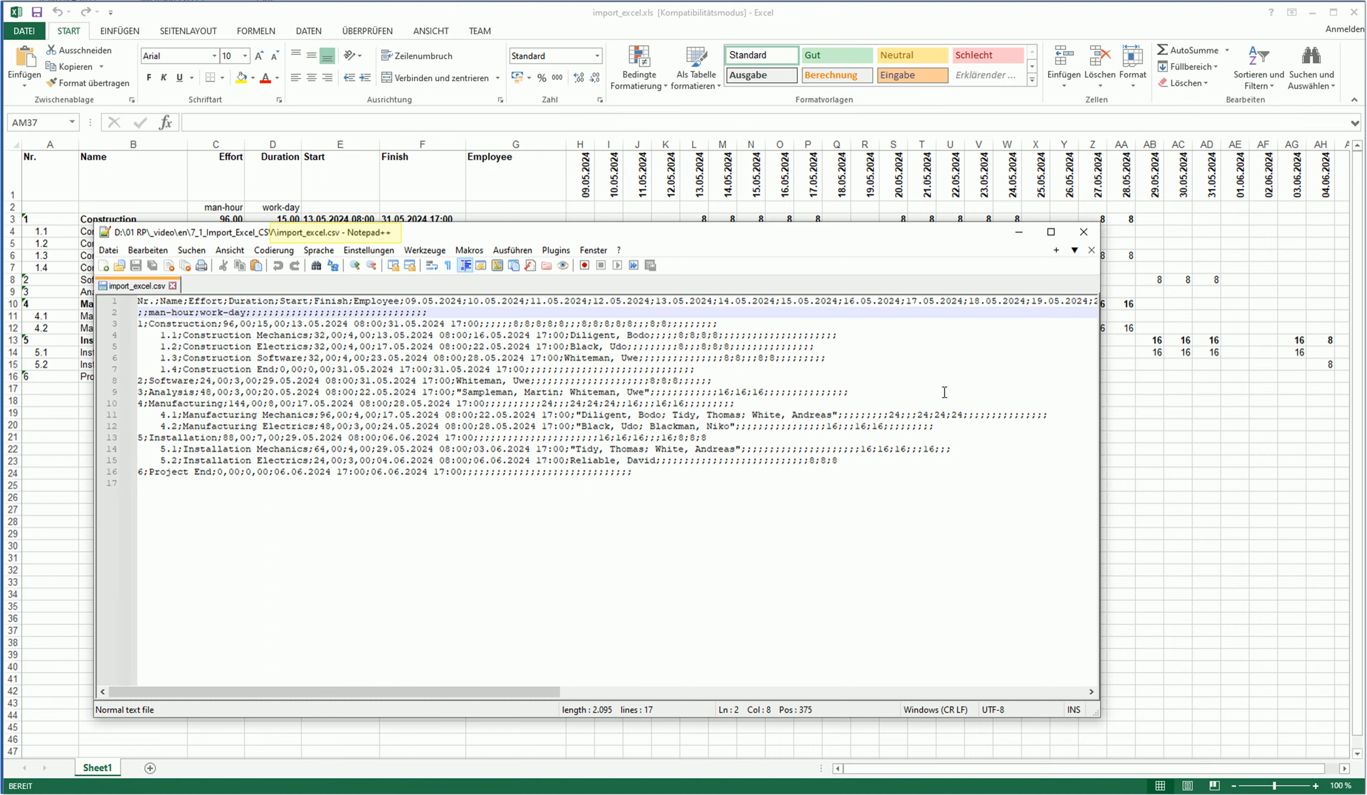
- Open import_excel.csv in Notepad++ and place the cursor at the start of line 2
{"action": "left_click", "coordinate": [1358, 279]}
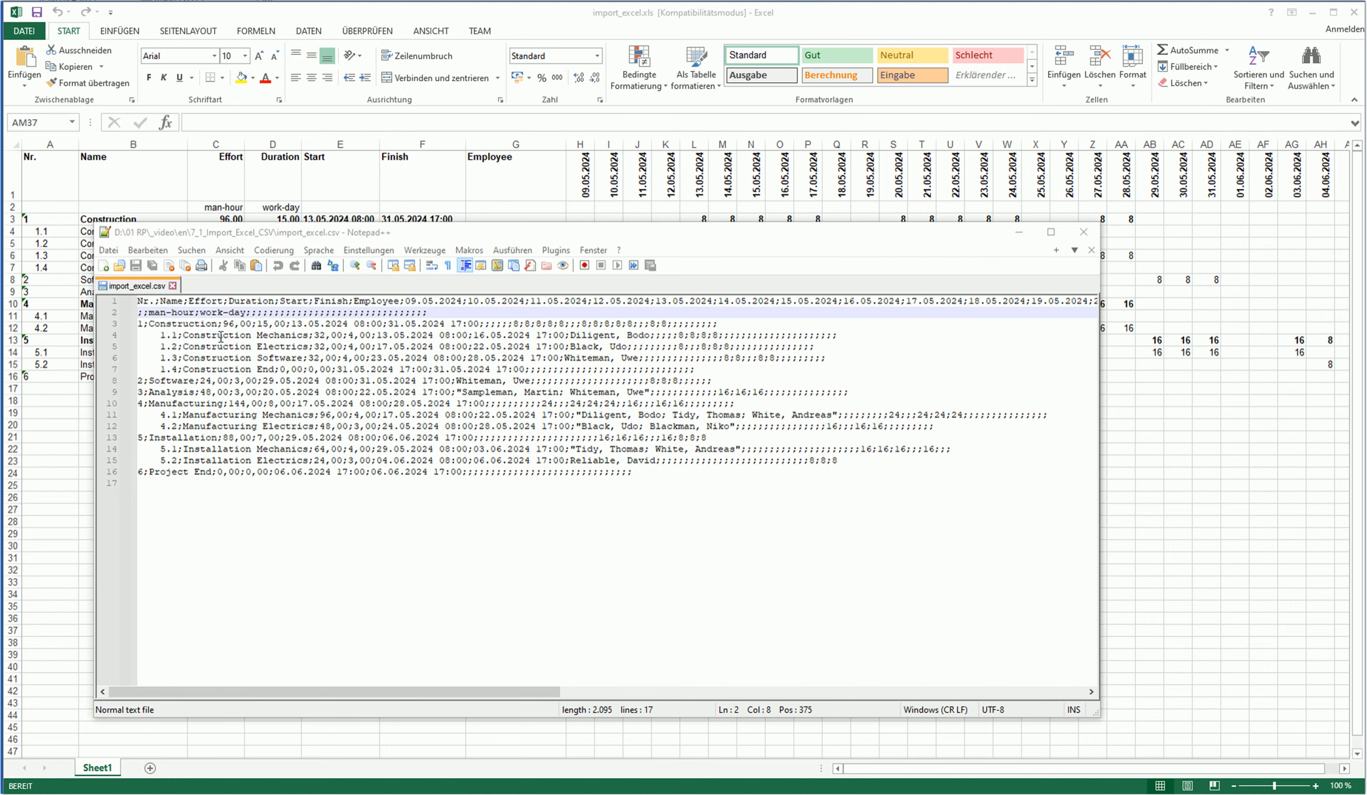
{"action": "left_click", "coordinate": [138, 313]}
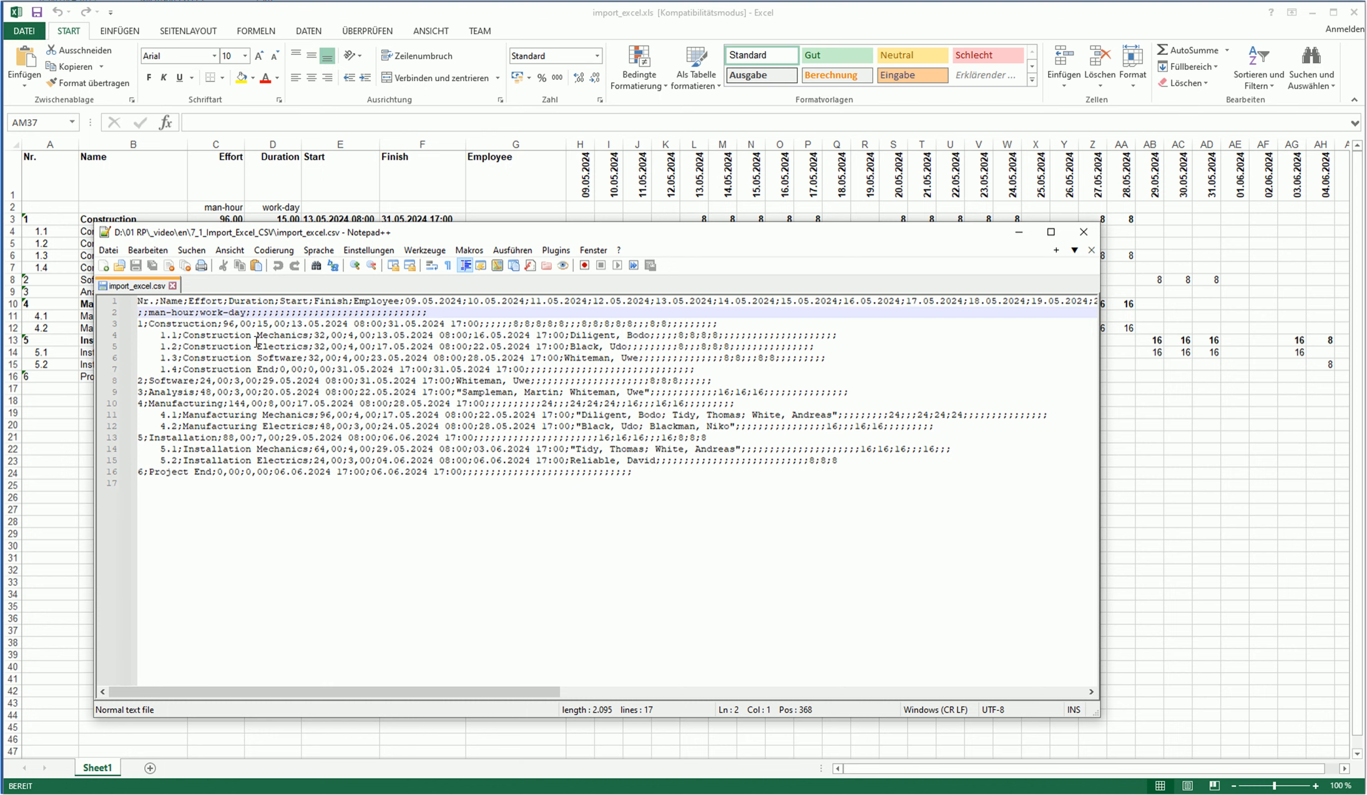
- Delete the man-hour/work-day units line, add a comma after Martin, and remove the employee-list quotes
{"action": "key", "text": "shift+Down"}
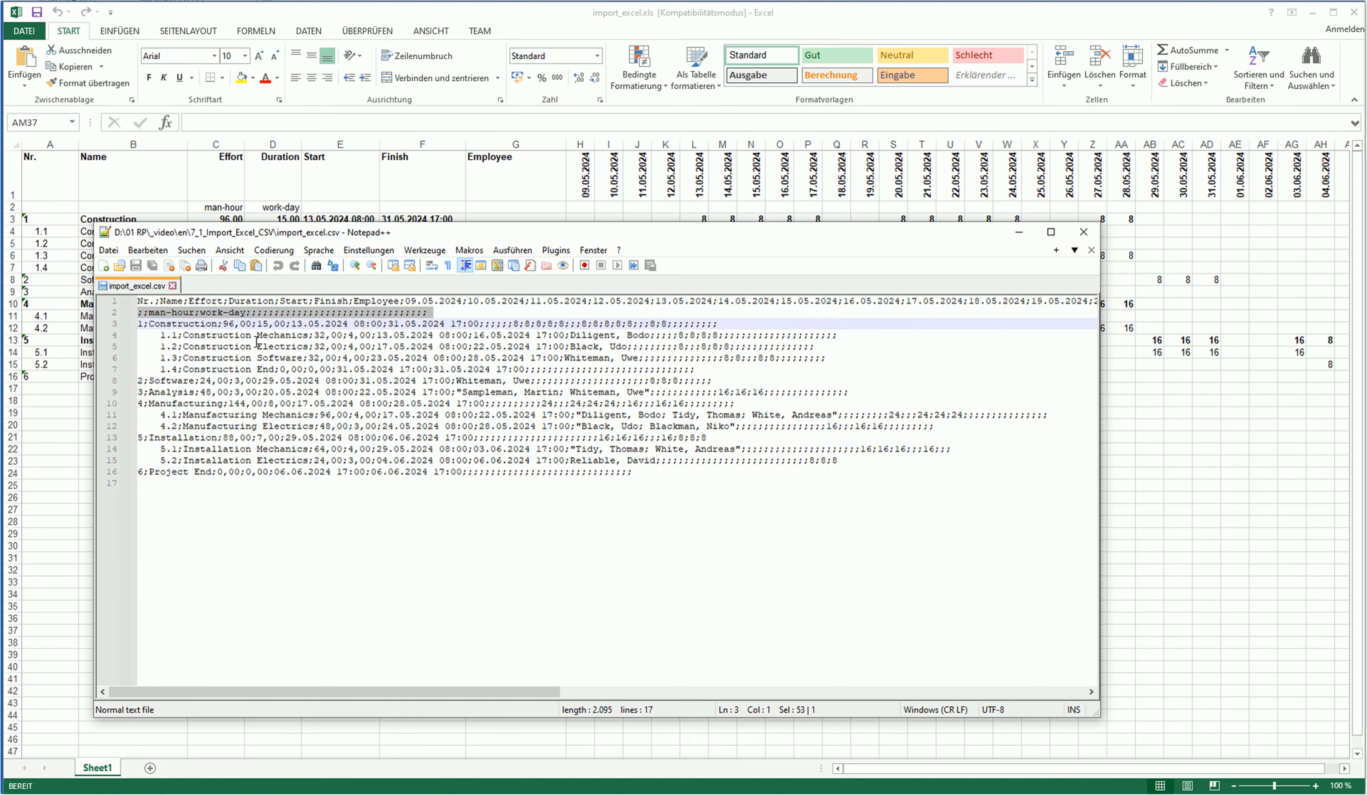
{"action": "key", "text": "Delete"}
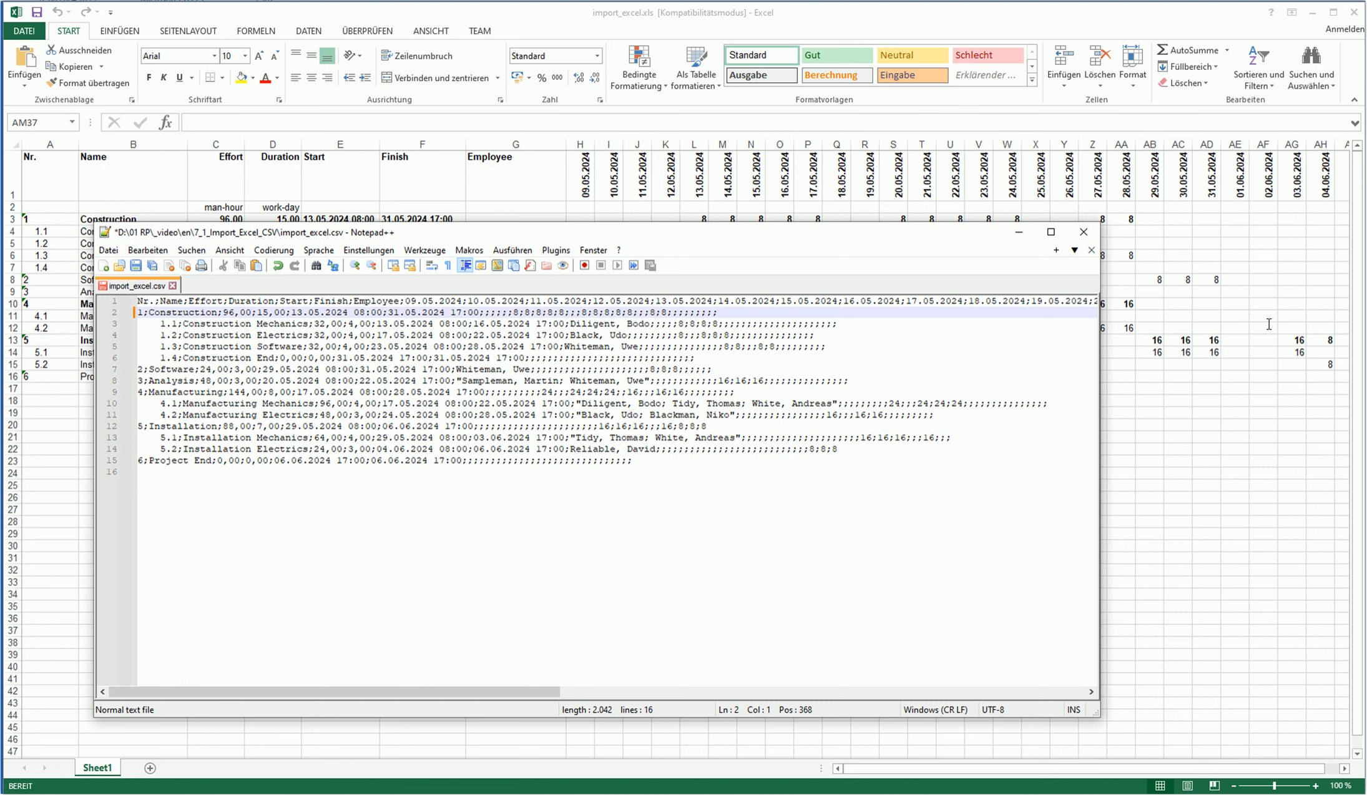
{"action": "left_click", "coordinate": [564, 382]}
{"action": "type", "text": ",,"}
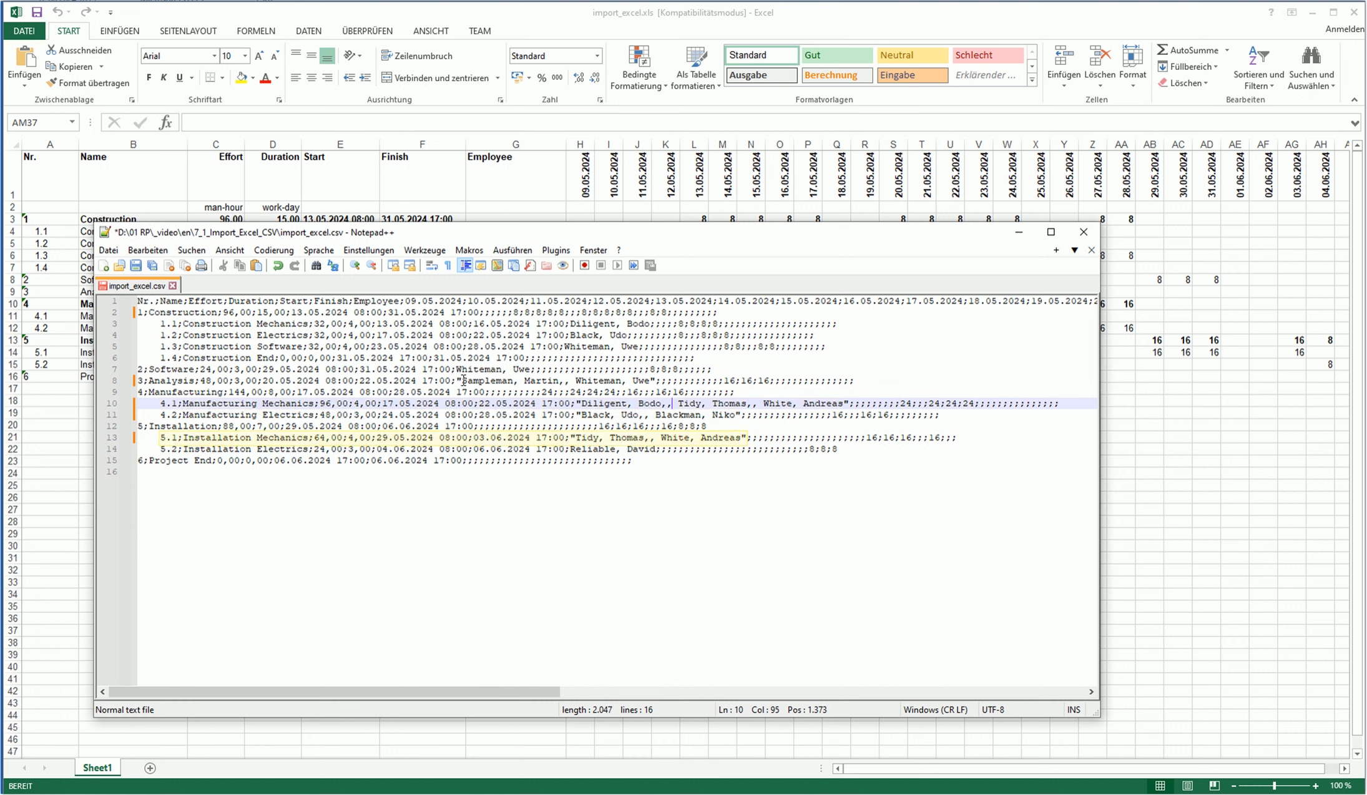
{"action": "left_click", "coordinate": [458, 381]}
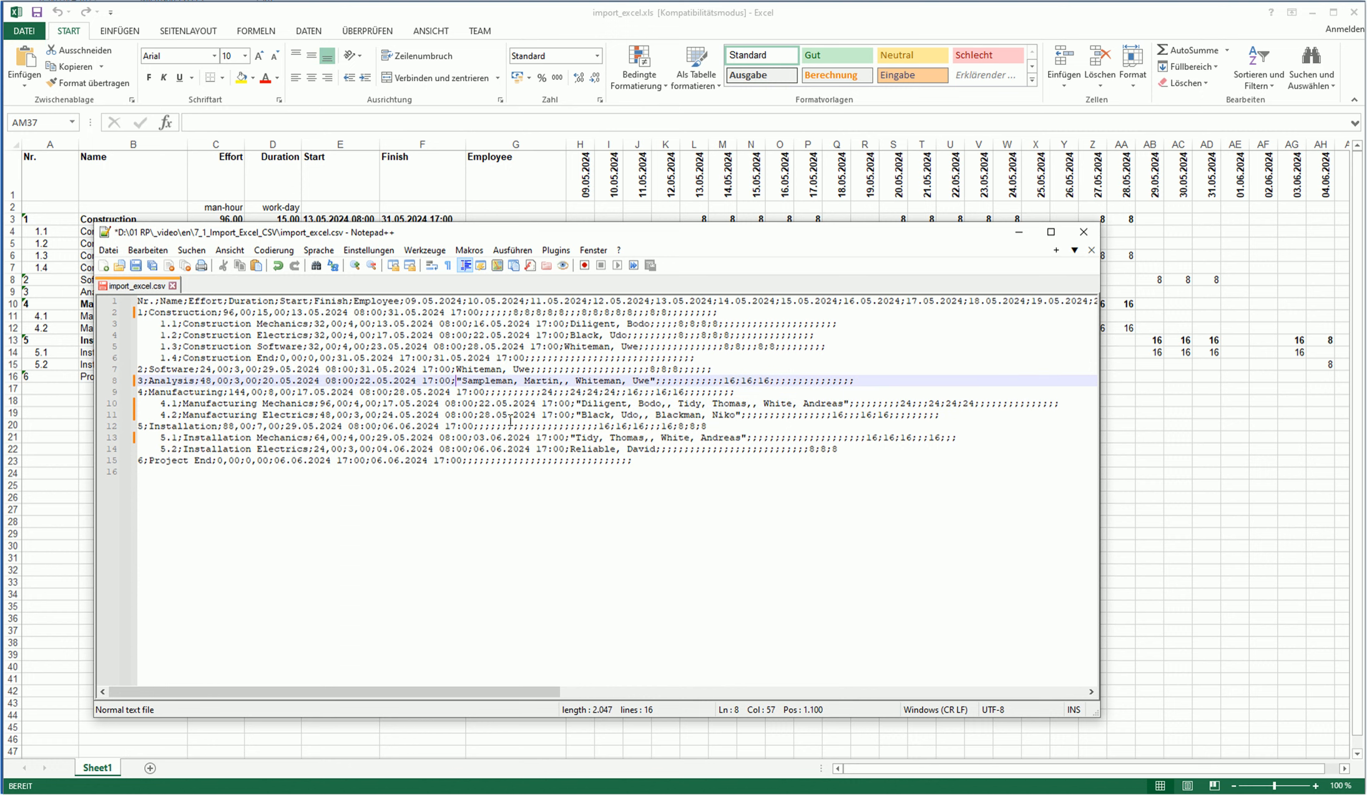
{"action": "key", "text": "Delete"}
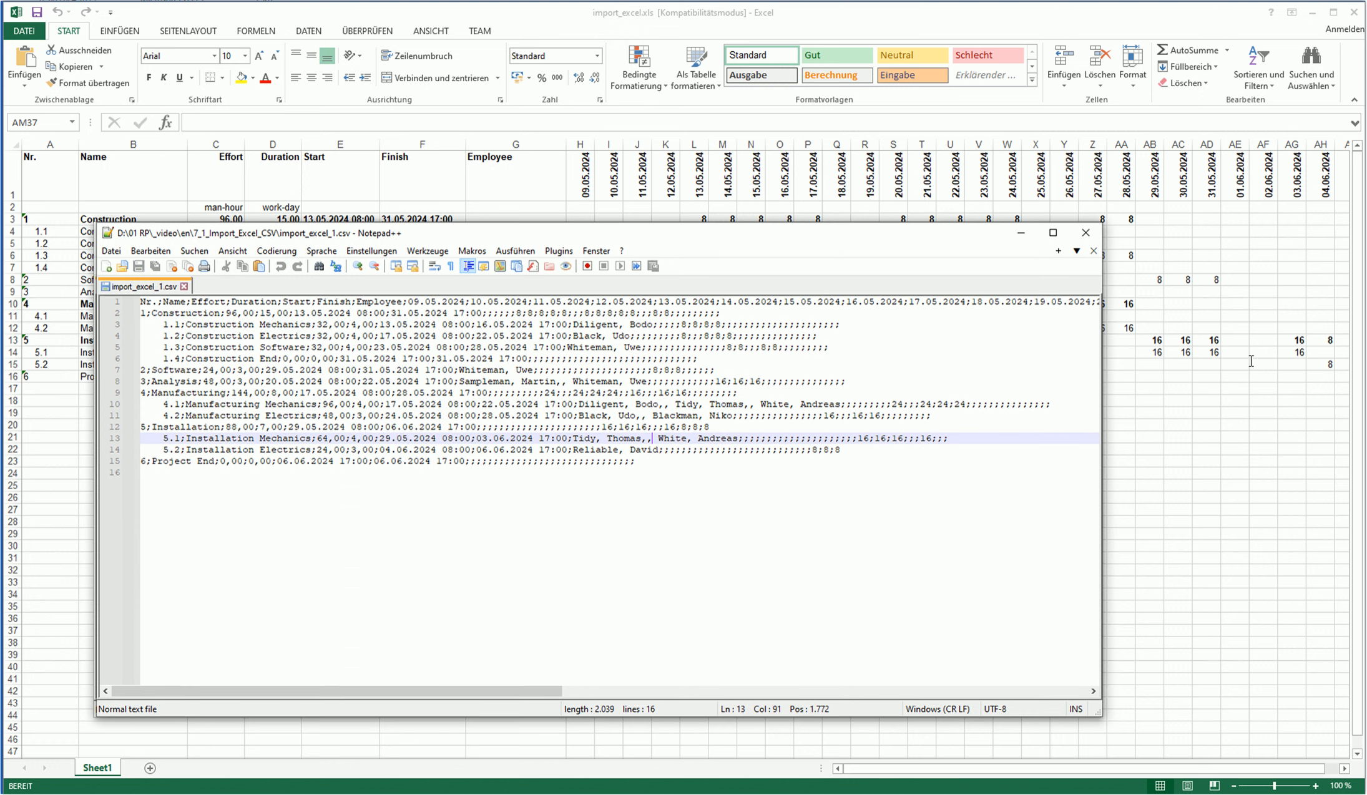
{"action": "left_click", "coordinate": [1251, 361]}
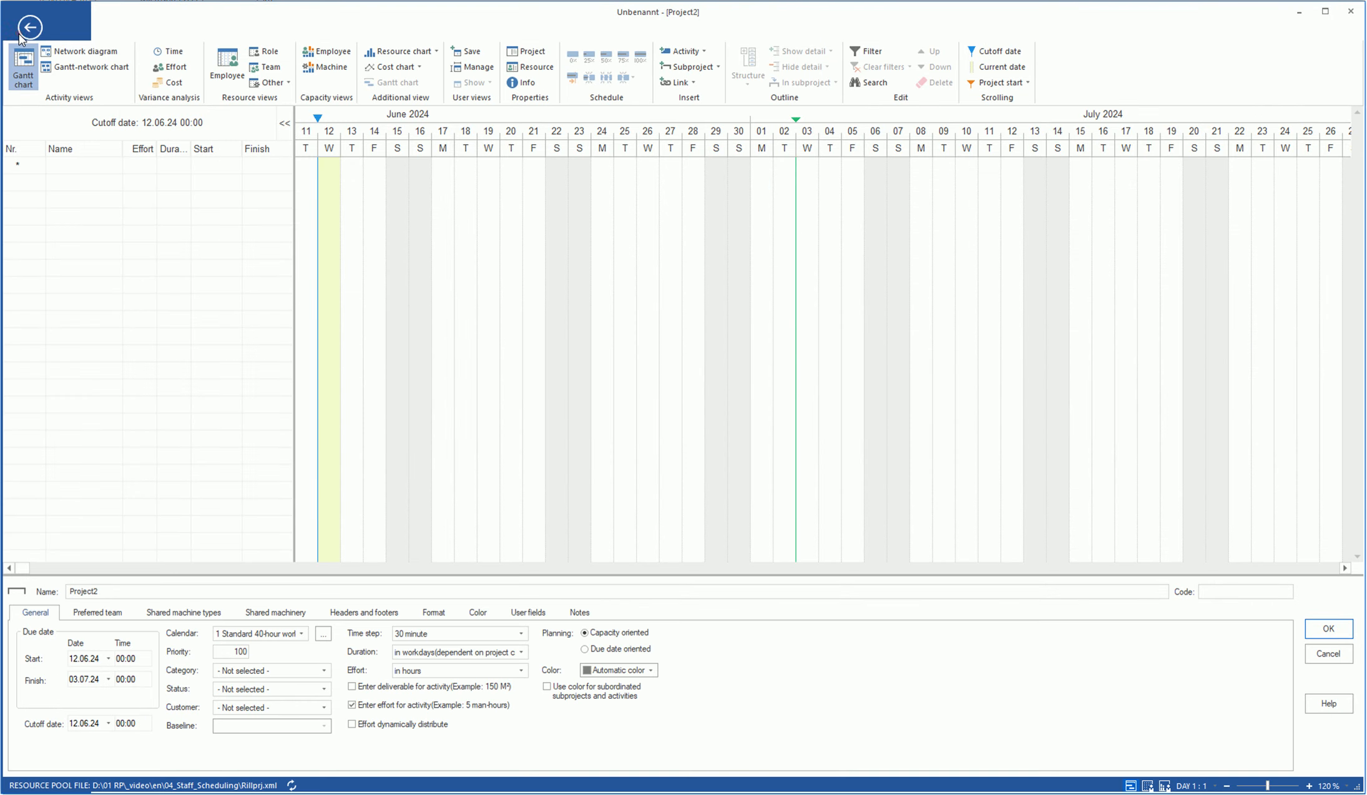
- Start a CSV text-file import of import_excel.csv in Rillsoft Project
{"action": "left_click", "coordinate": [20, 34]}
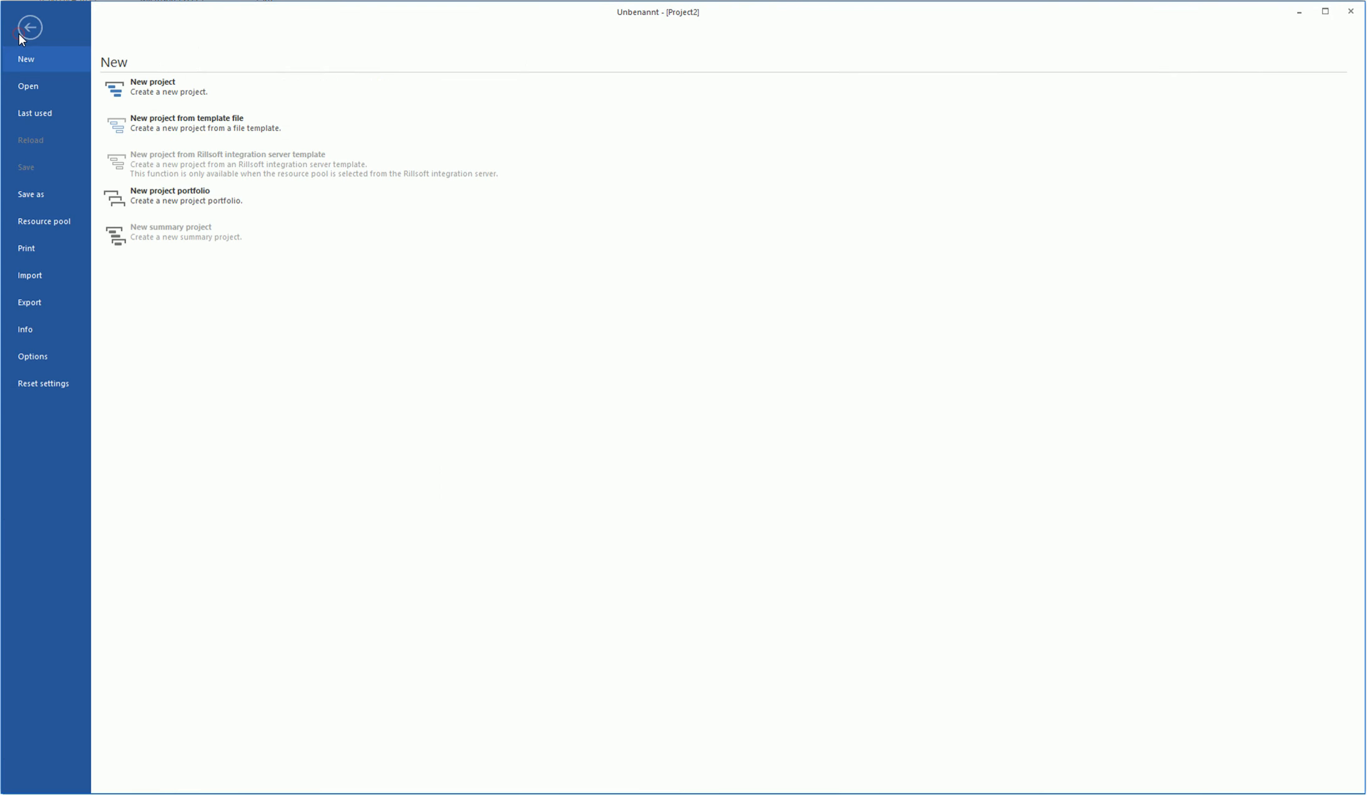
{"action": "left_click", "coordinate": [39, 273]}
{"action": "left_click", "coordinate": [151, 122]}
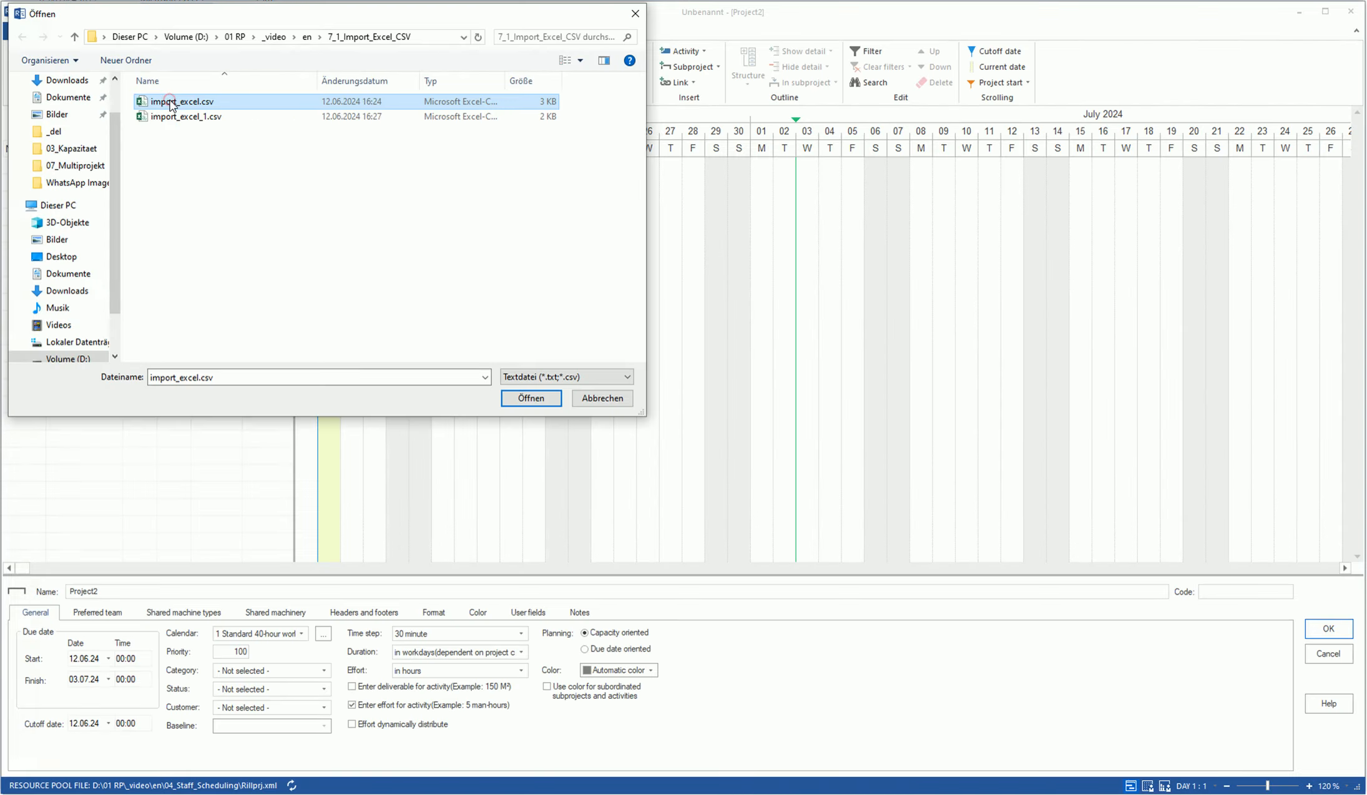
{"action": "left_click", "coordinate": [527, 403]}
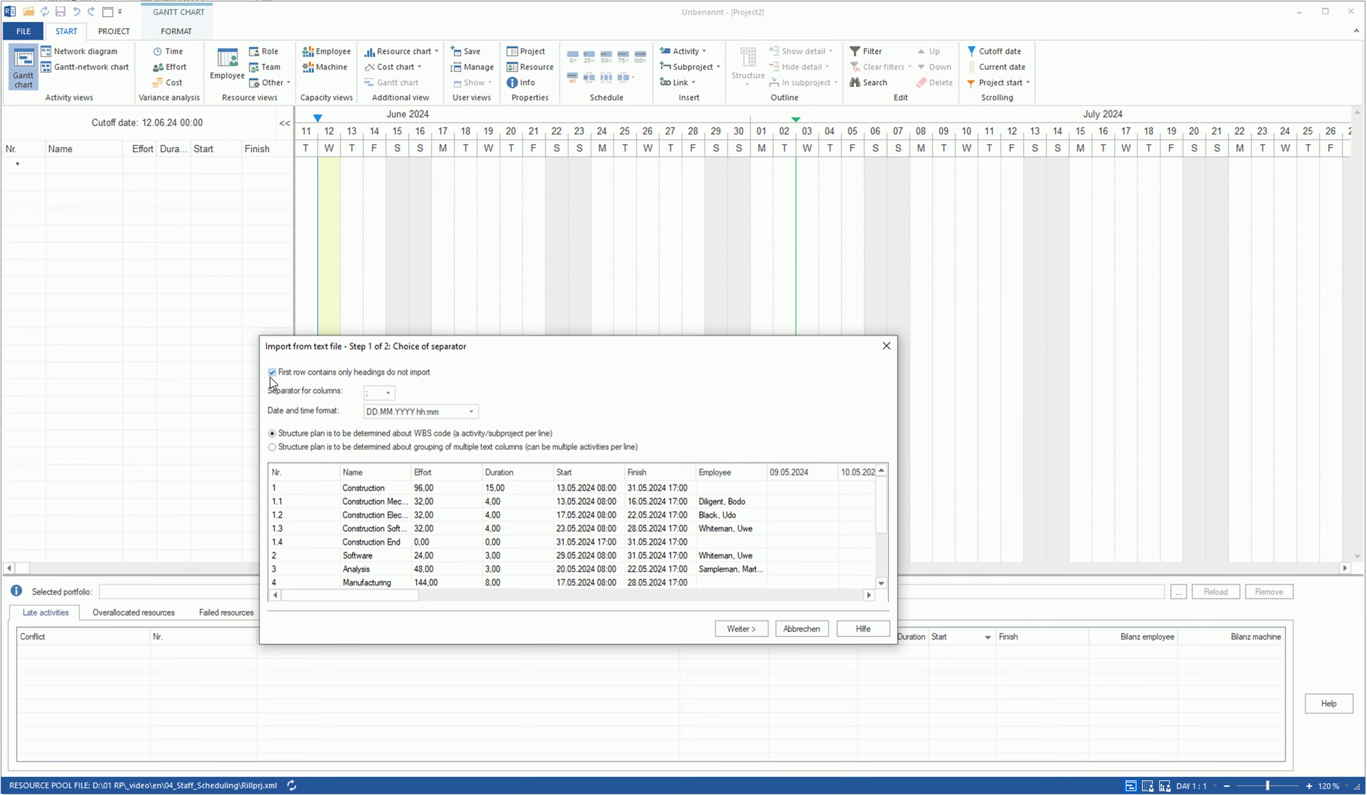
- Choose ';' as the column separator and DD.MM.YYYY hh:mm as the date format, then continue
{"action": "left_click", "coordinate": [388, 393]}
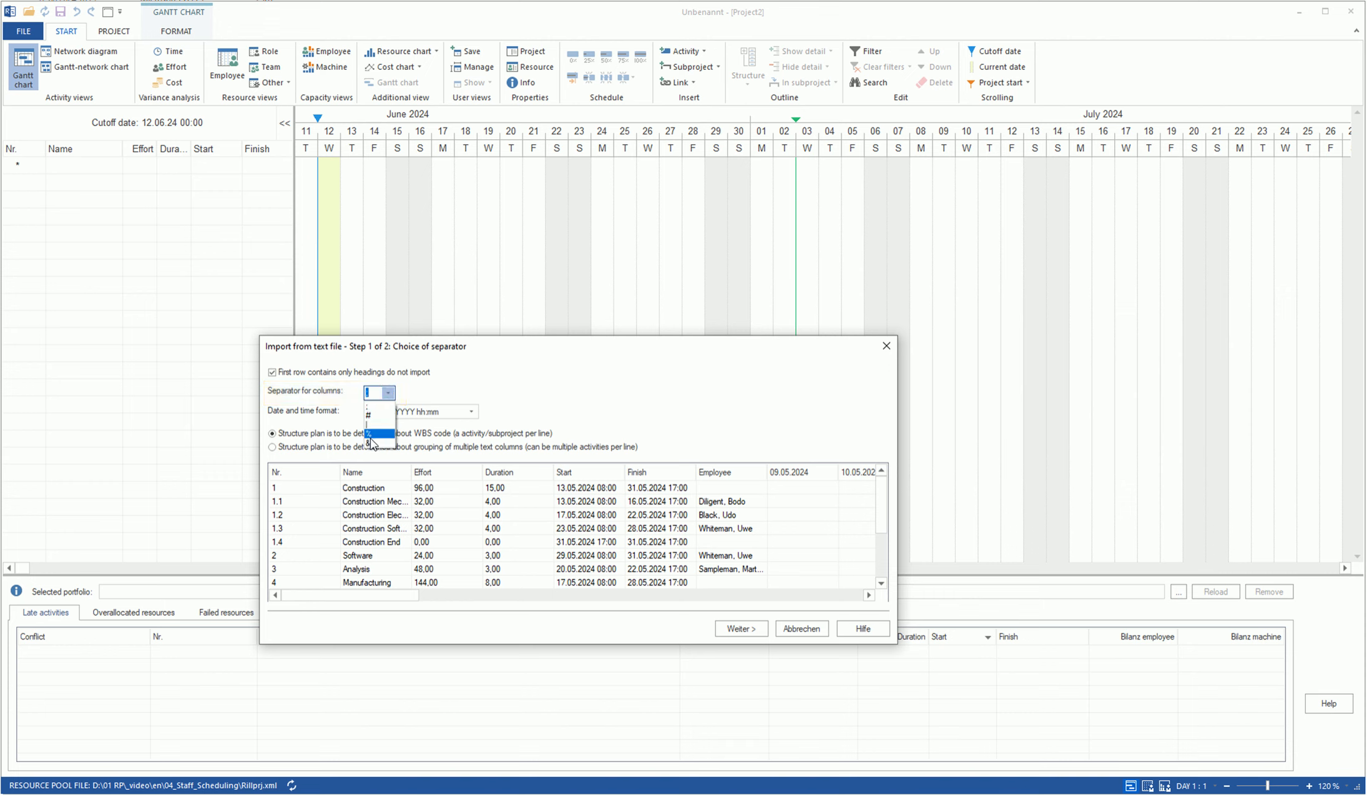
{"action": "left_click", "coordinate": [375, 407]}
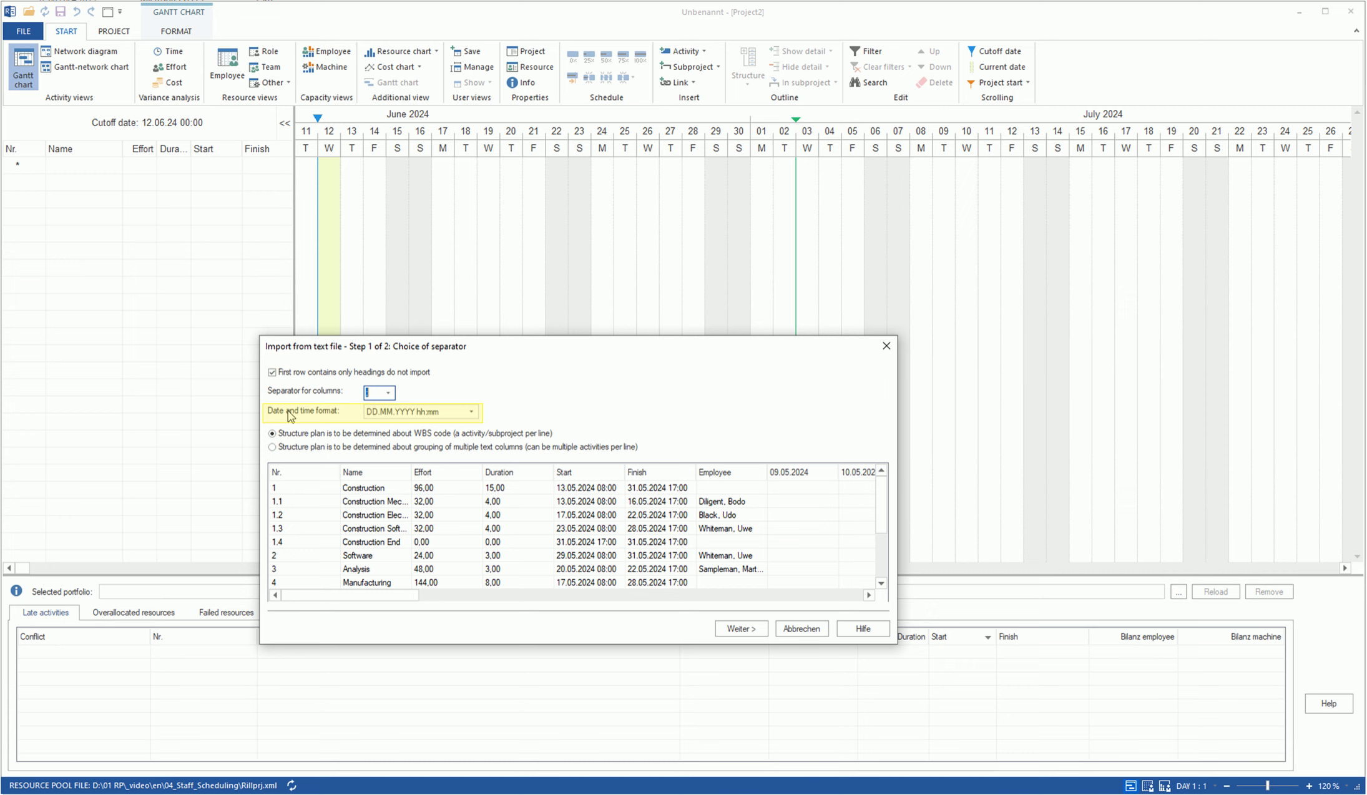
{"action": "left_click", "coordinate": [471, 411]}
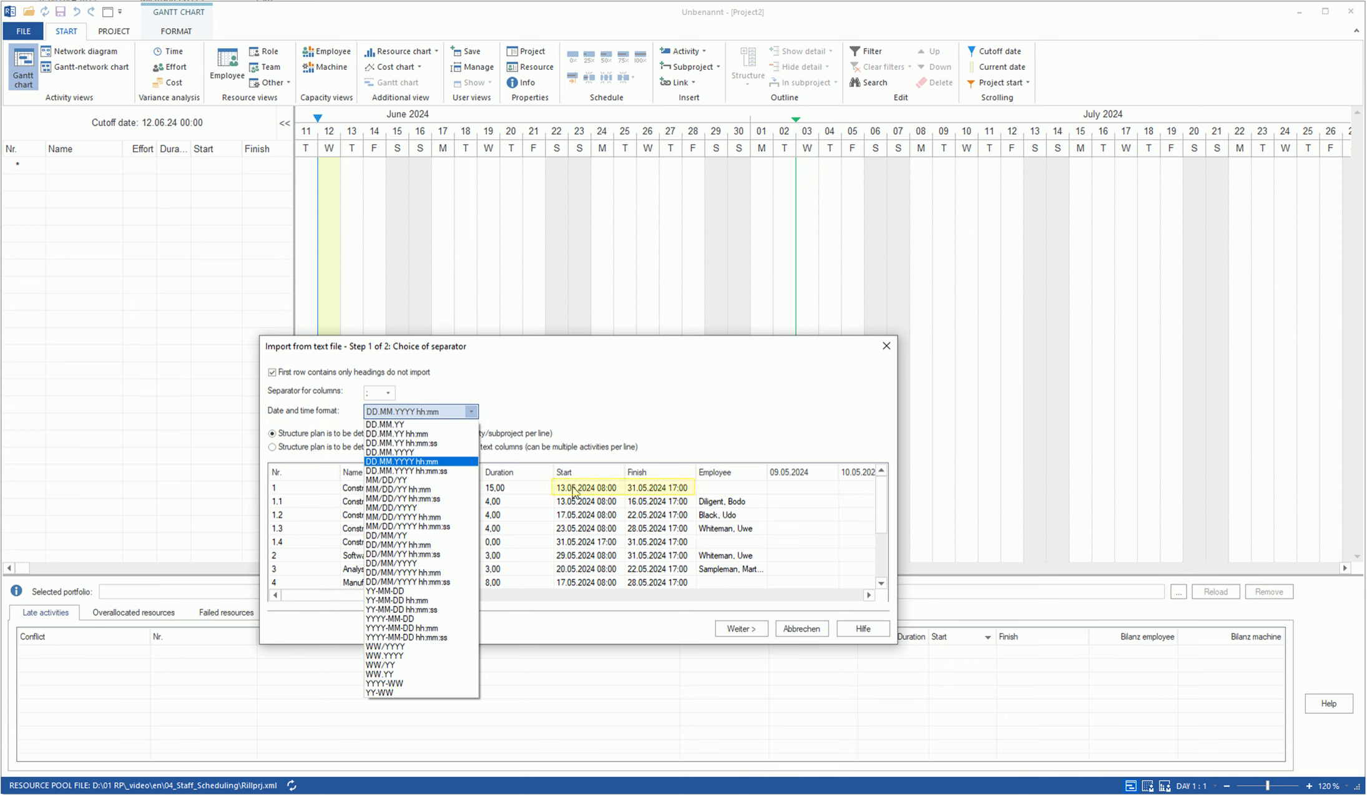
{"action": "left_click", "coordinate": [443, 463]}
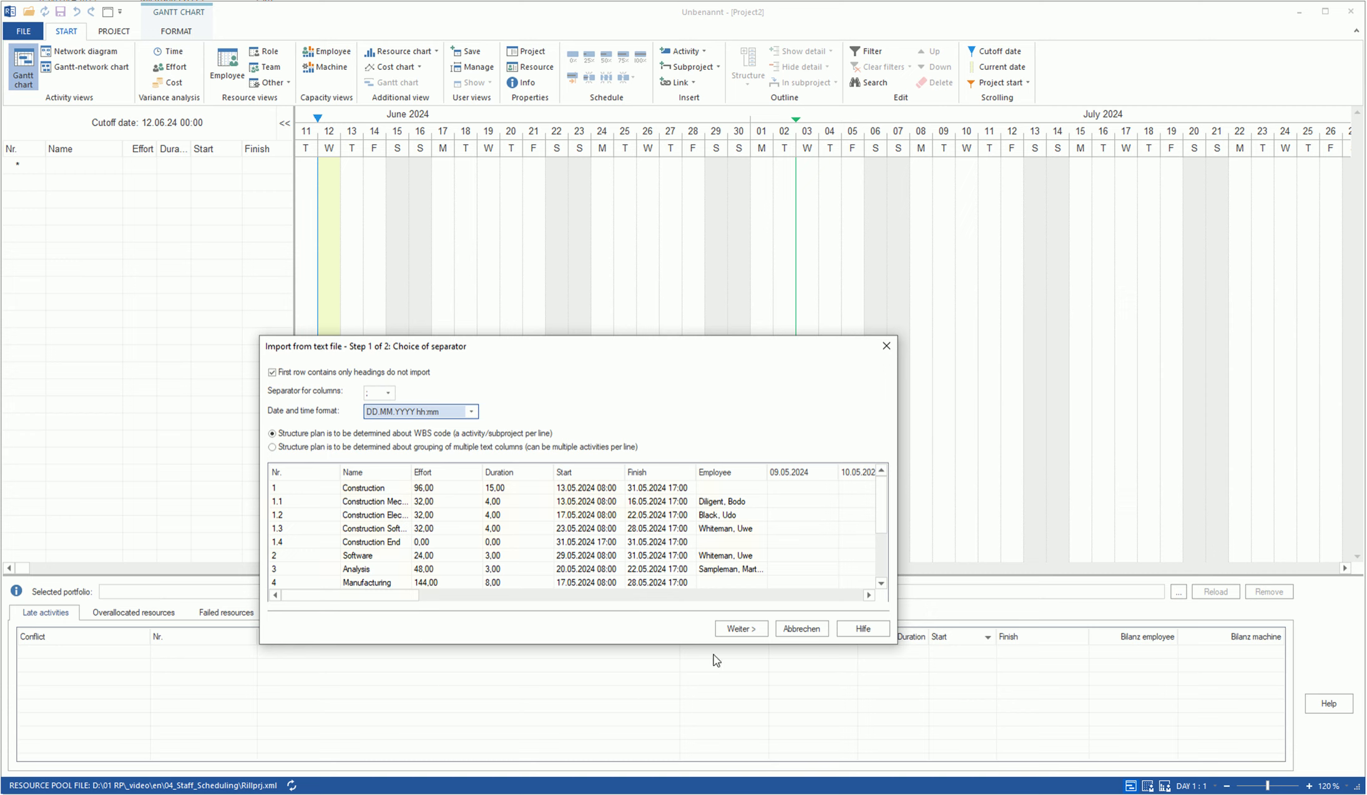
{"action": "left_click", "coordinate": [748, 630]}
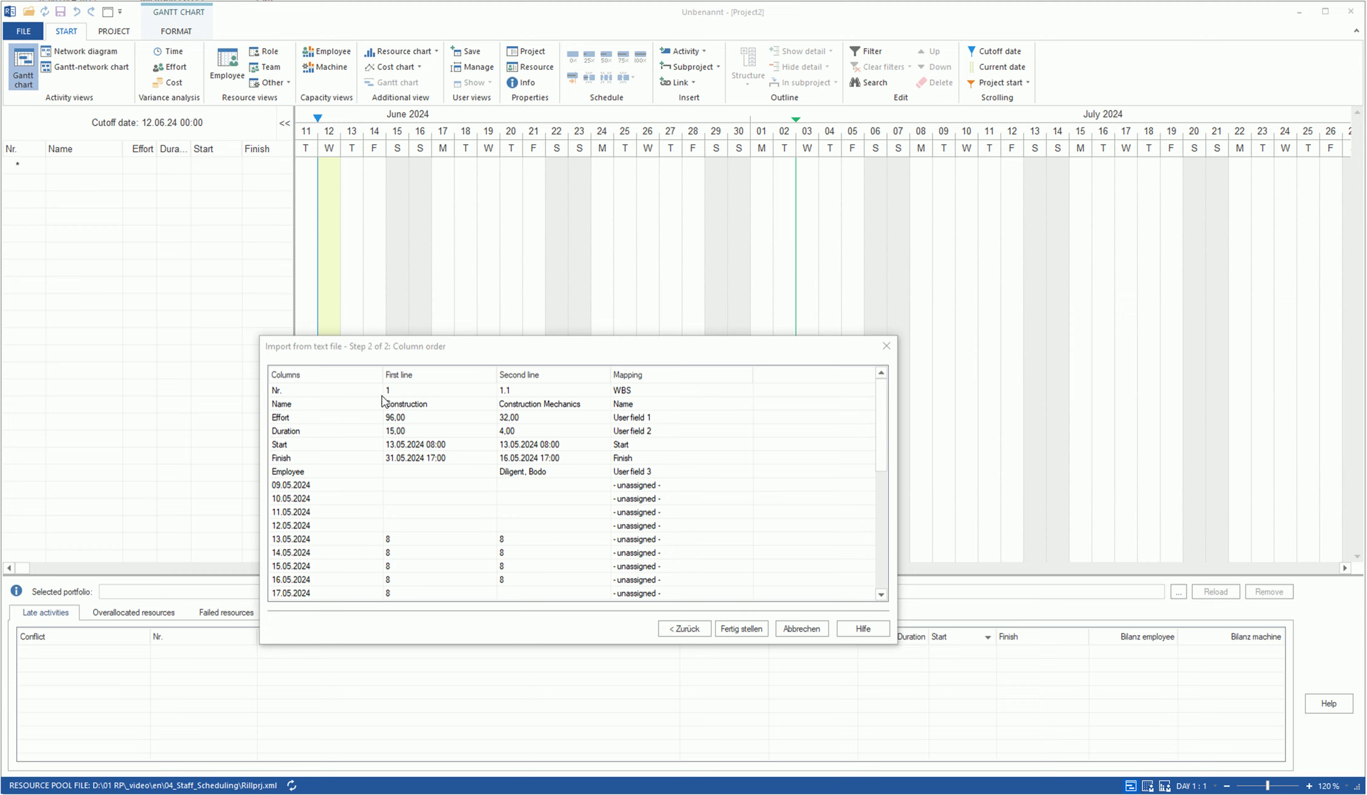
{"action": "left_click", "coordinate": [687, 390]}
{"action": "left_click", "coordinate": [746, 389]}
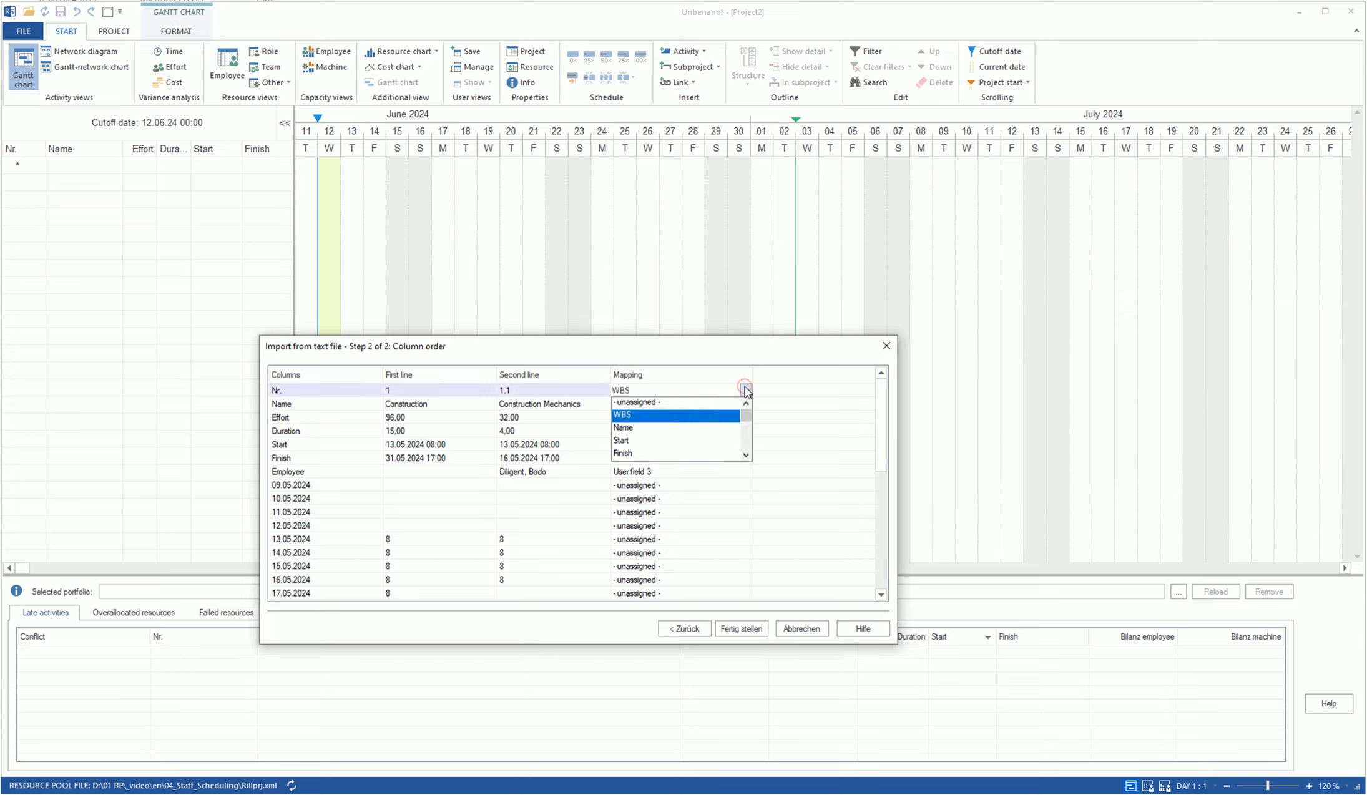
{"action": "left_click", "coordinate": [638, 415]}
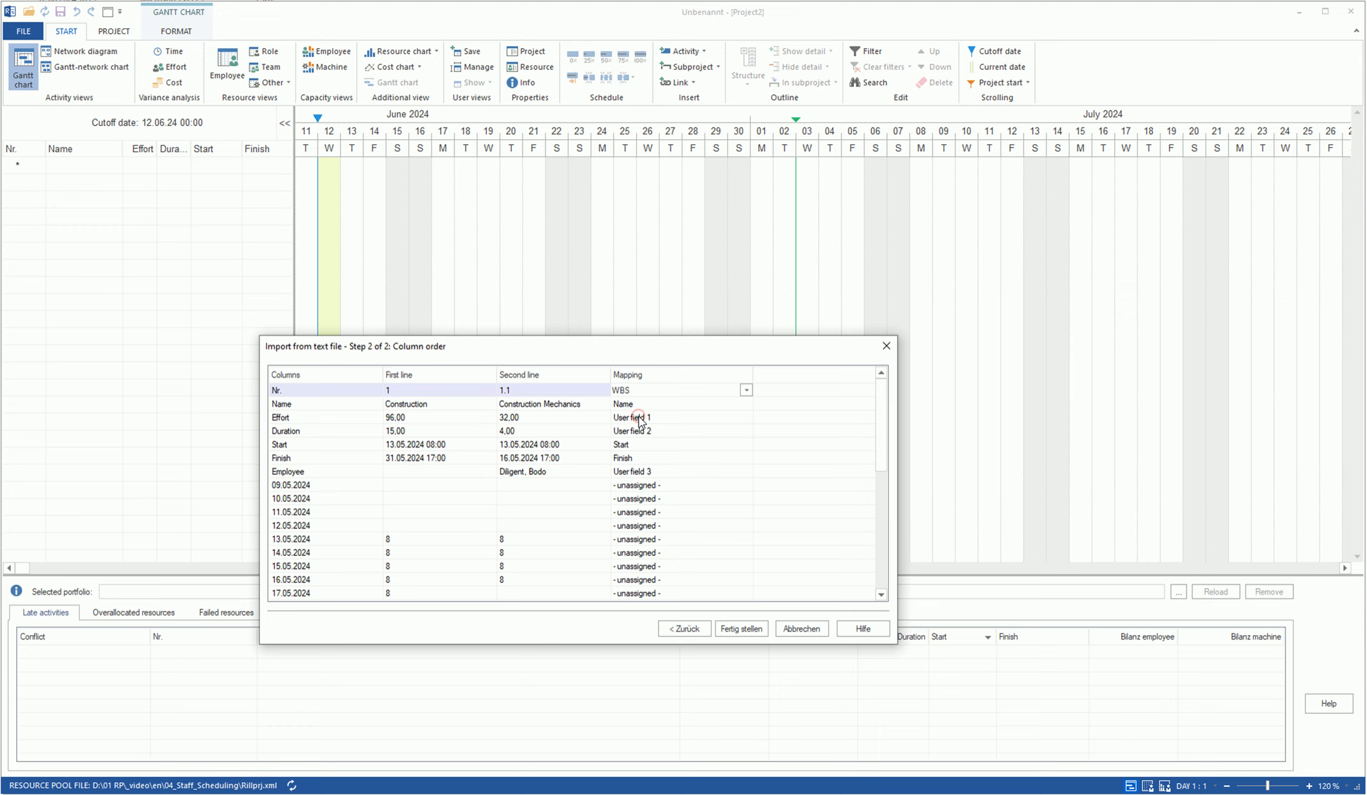
{"action": "left_click", "coordinate": [587, 403]}
{"action": "left_click", "coordinate": [746, 404]}
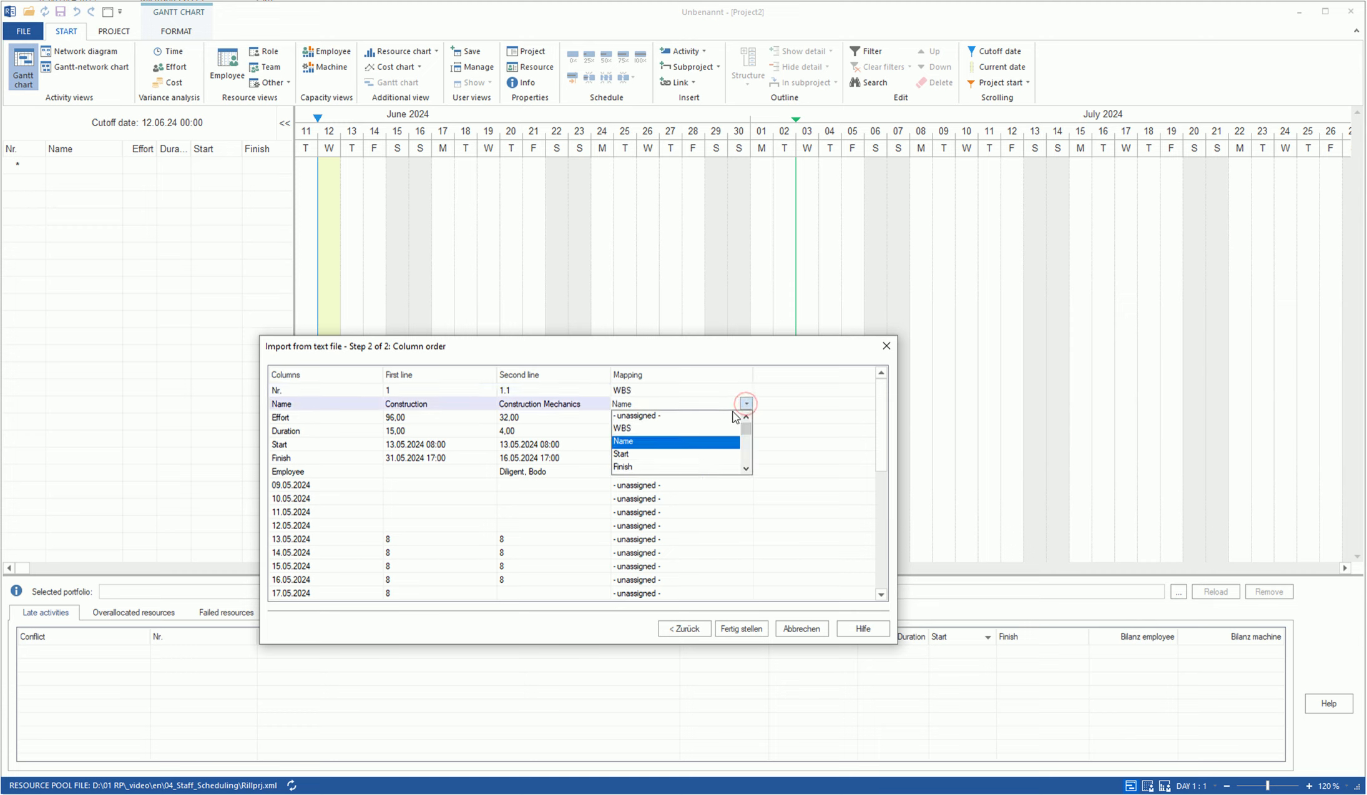
{"action": "left_click", "coordinate": [757, 444]}
{"action": "left_click", "coordinate": [747, 444]}
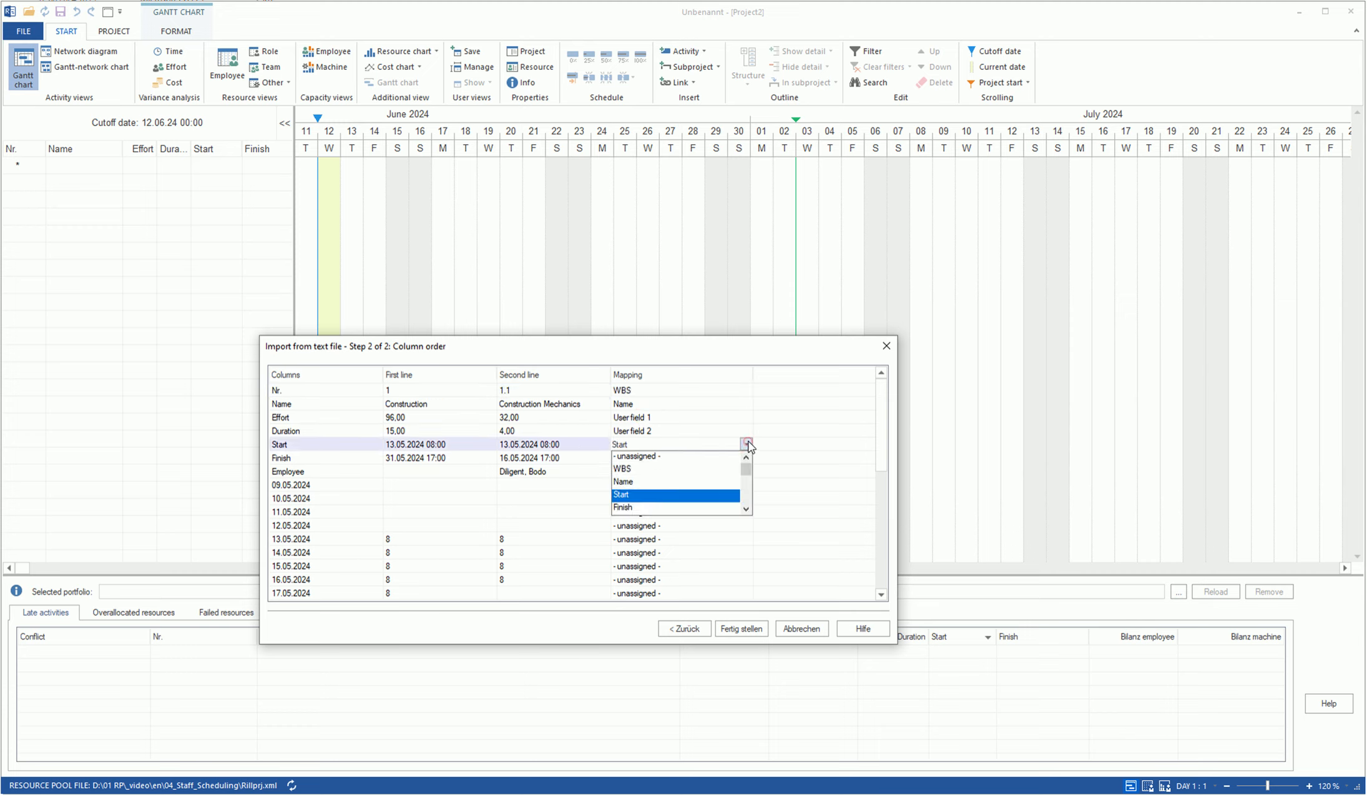
{"action": "left_click", "coordinate": [743, 458]}
{"action": "left_click", "coordinate": [746, 459]}
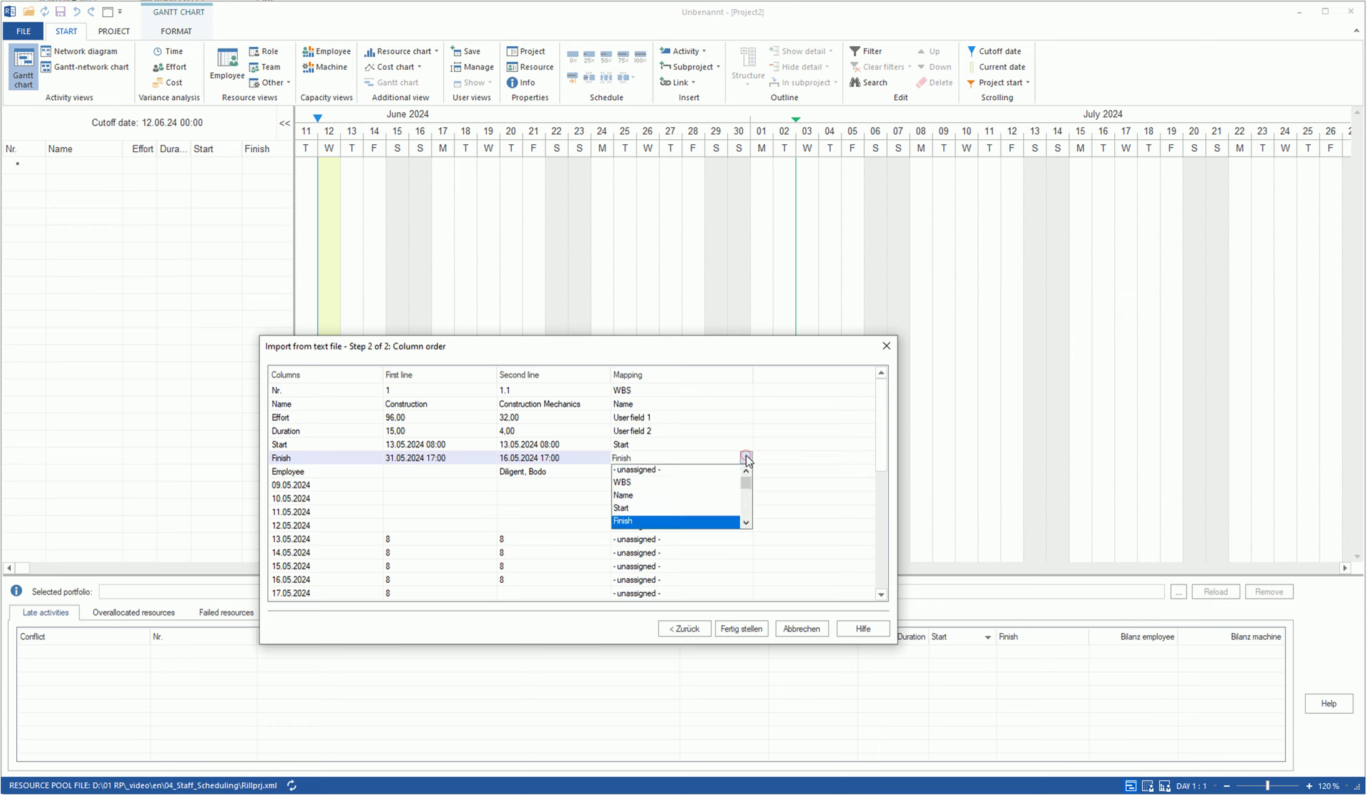
{"action": "left_click", "coordinate": [634, 523]}
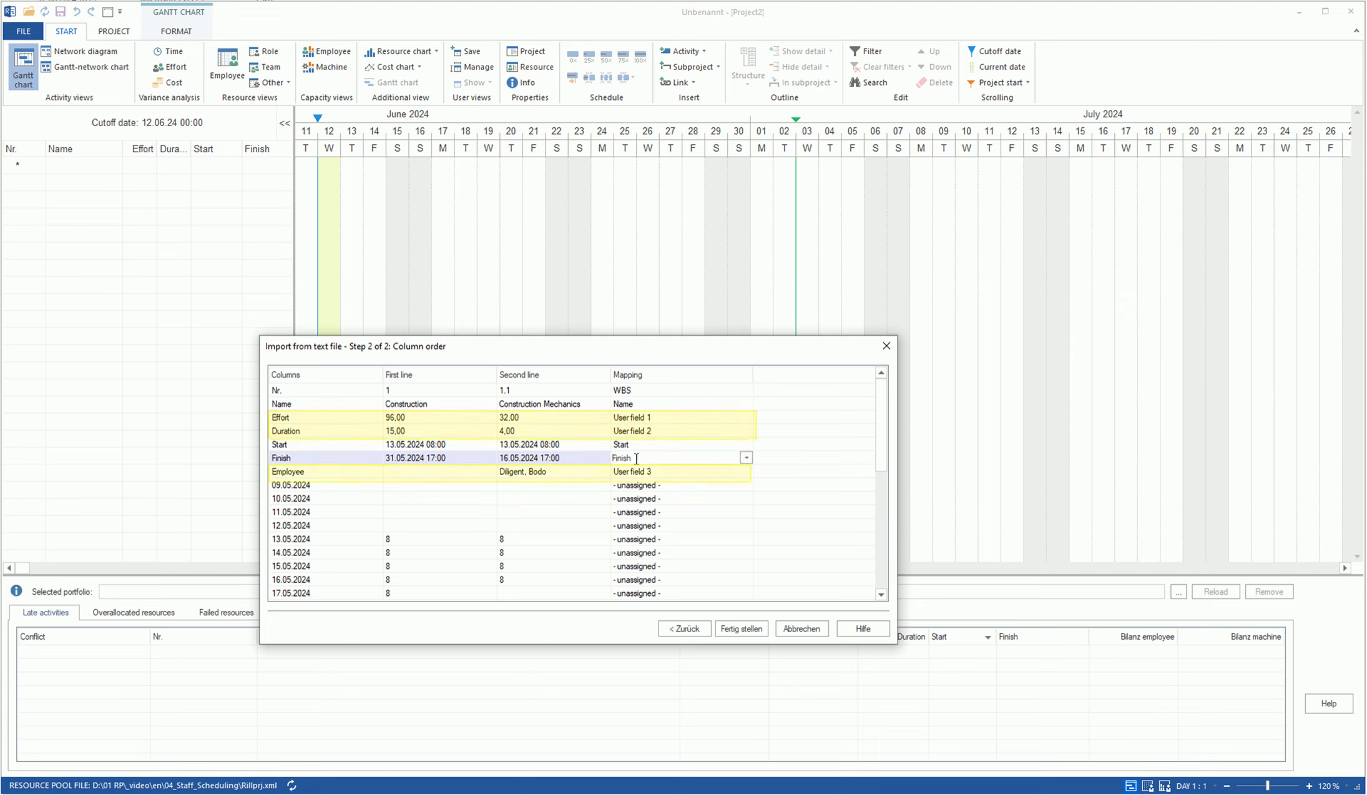
{"action": "left_click", "coordinate": [737, 415]}
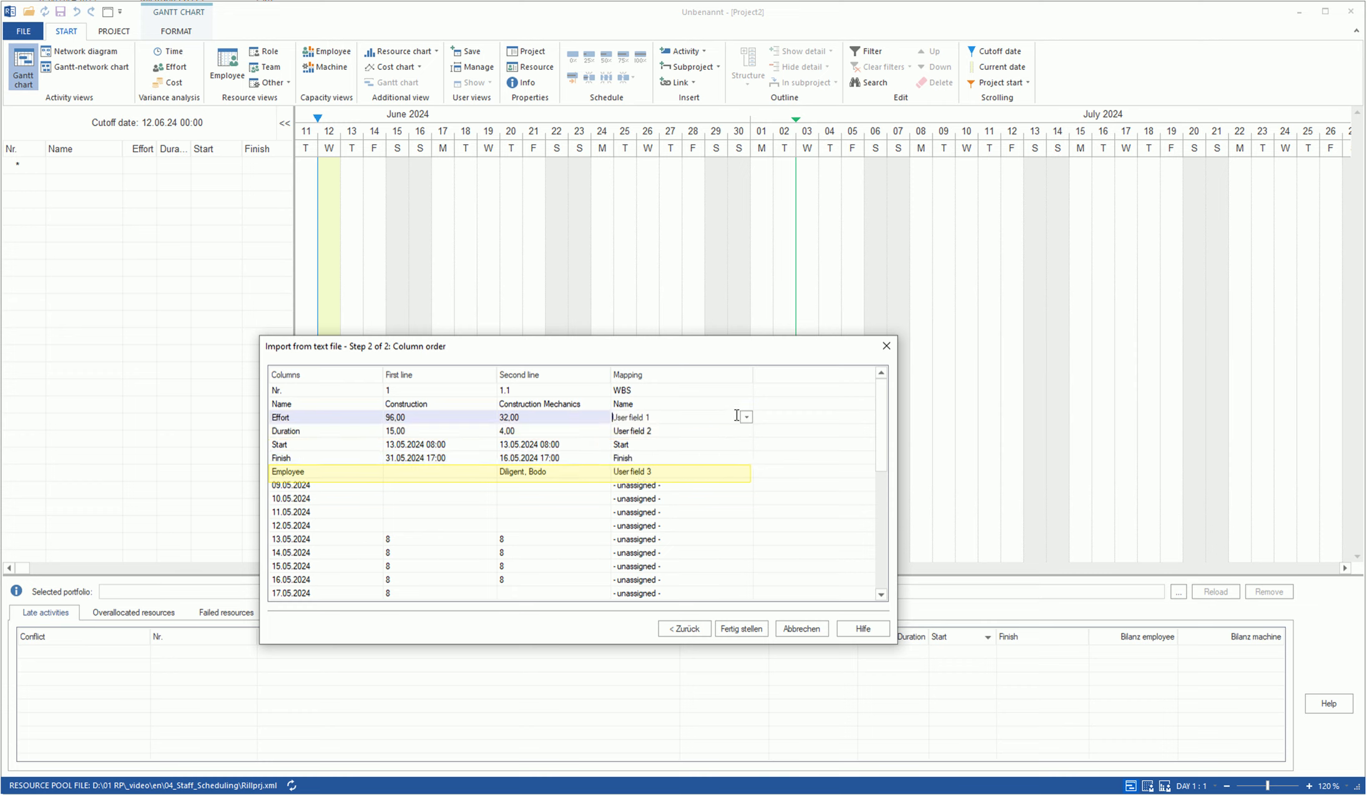
{"action": "left_click", "coordinate": [746, 417]}
{"action": "scroll", "coordinate": [678, 459], "scroll_direction": "up", "scroll_amount": 1}
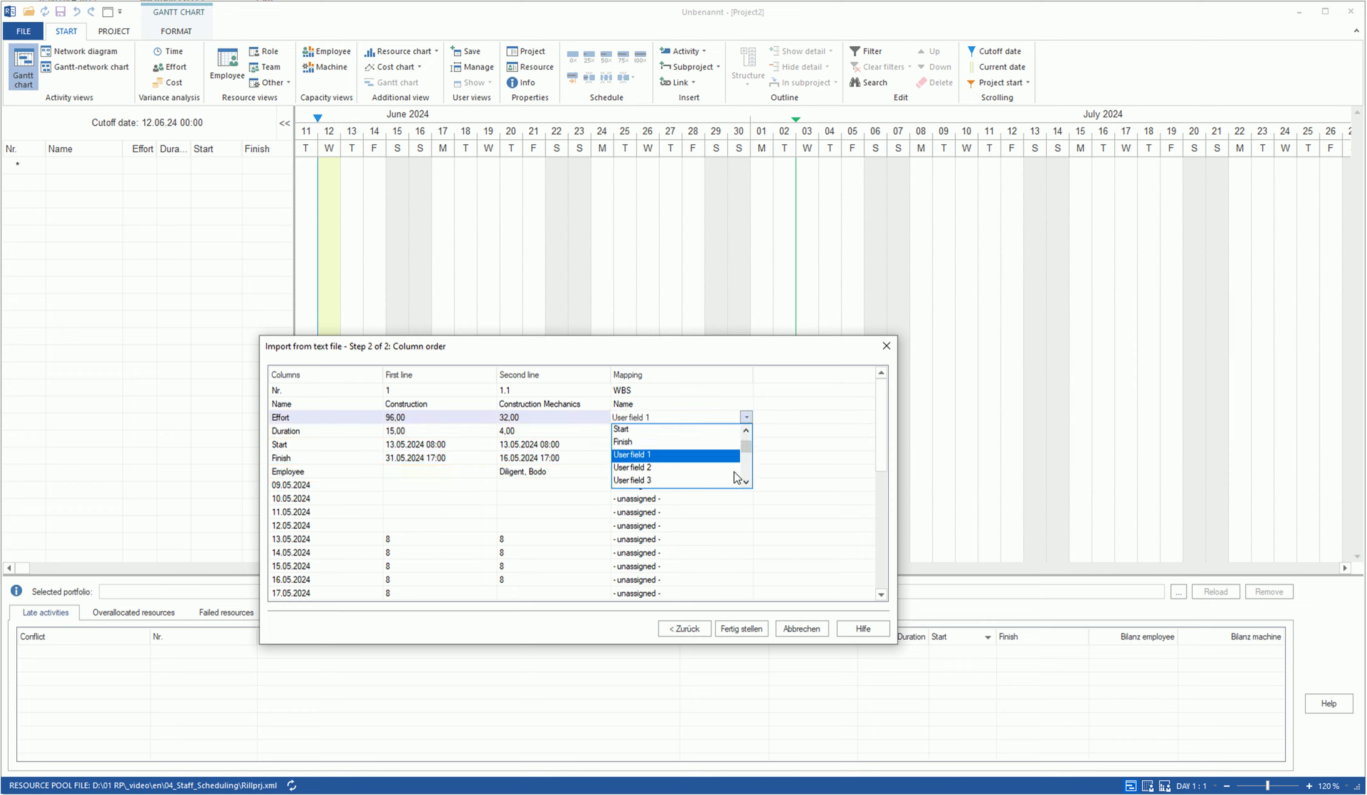
{"action": "scroll", "coordinate": [737, 477], "scroll_direction": "down", "scroll_amount": 6}
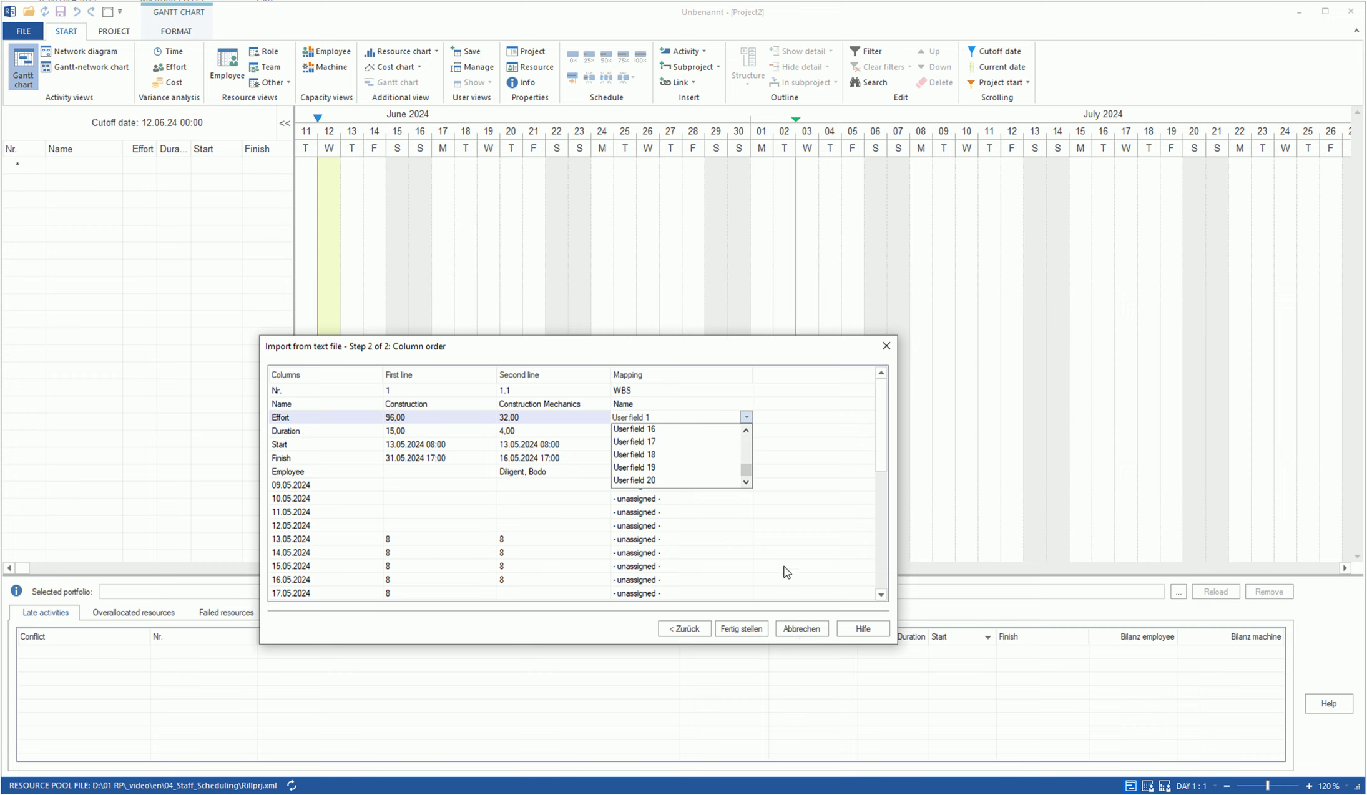
- Finish the import and expand all summary activities to reveal their subtasks
{"action": "left_click", "coordinate": [746, 631]}
{"action": "left_click", "coordinate": [747, 631]}
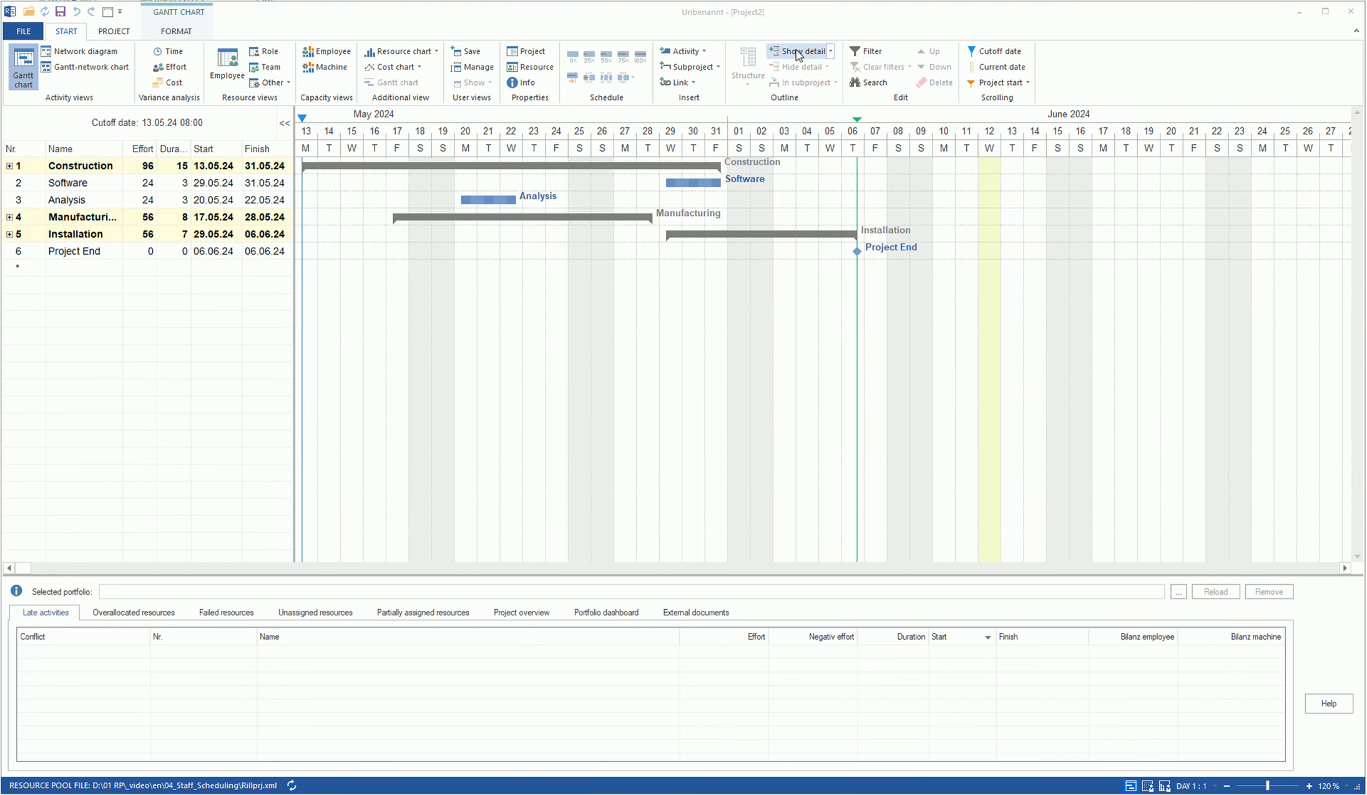
{"action": "left_click", "coordinate": [798, 53]}
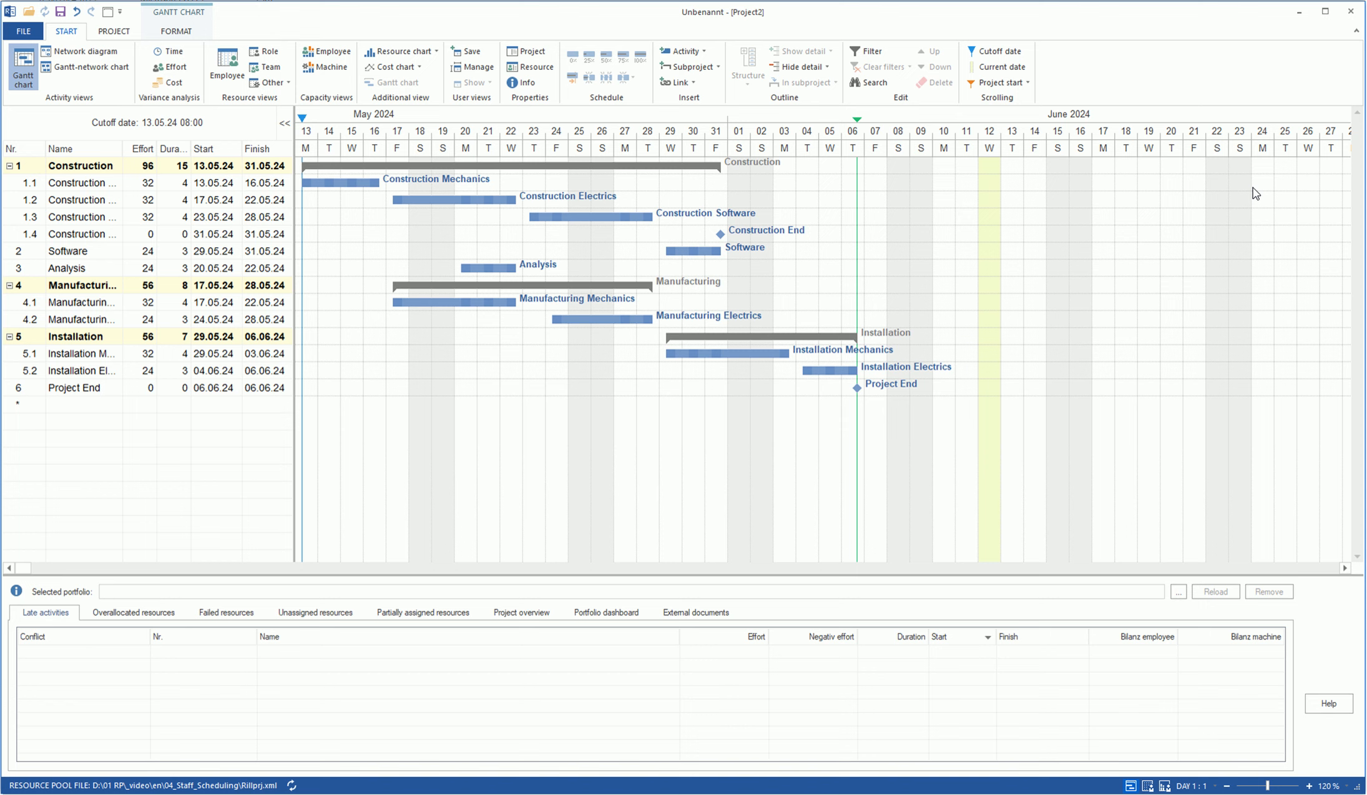
- Chain the three construction tasks together, and the installation tasks through to Project End
{"action": "left_click", "coordinate": [680, 87]}
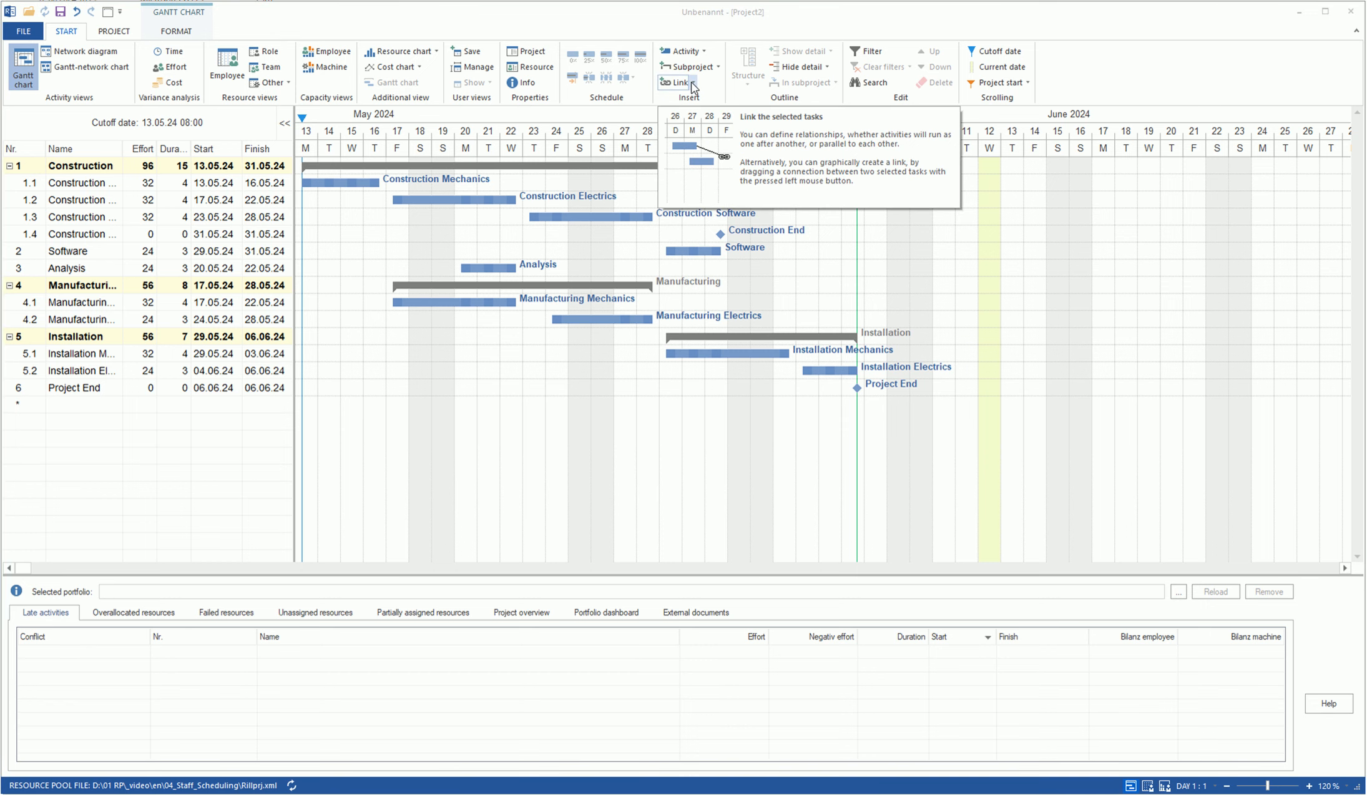
{"action": "left_click", "coordinate": [694, 83]}
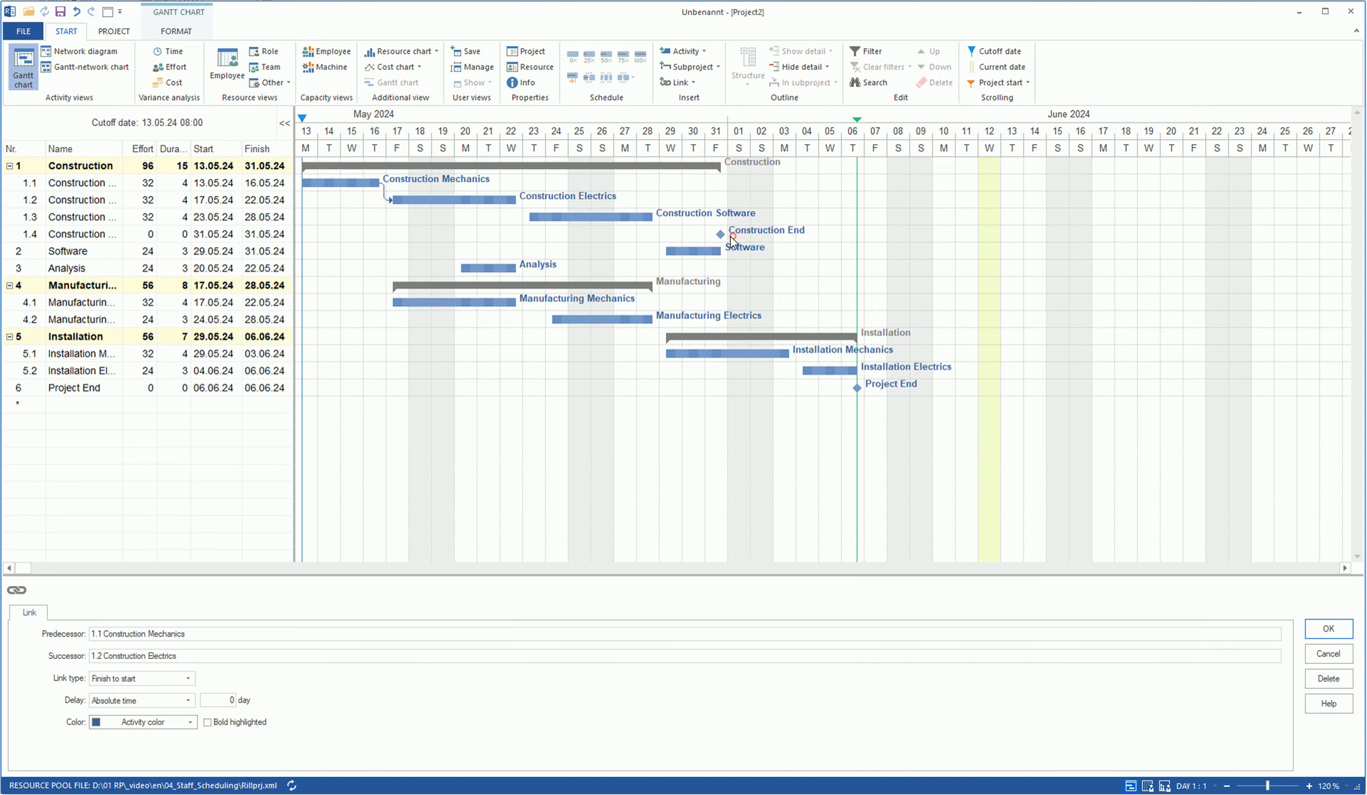
{"action": "mouse_move", "coordinate": [736, 237]}
{"action": "left_mouse_down"}
{"action": "mouse_move", "coordinate": [500, 210]}
{"action": "mouse_move", "coordinate": [446, 187]}
{"action": "left_mouse_up"}
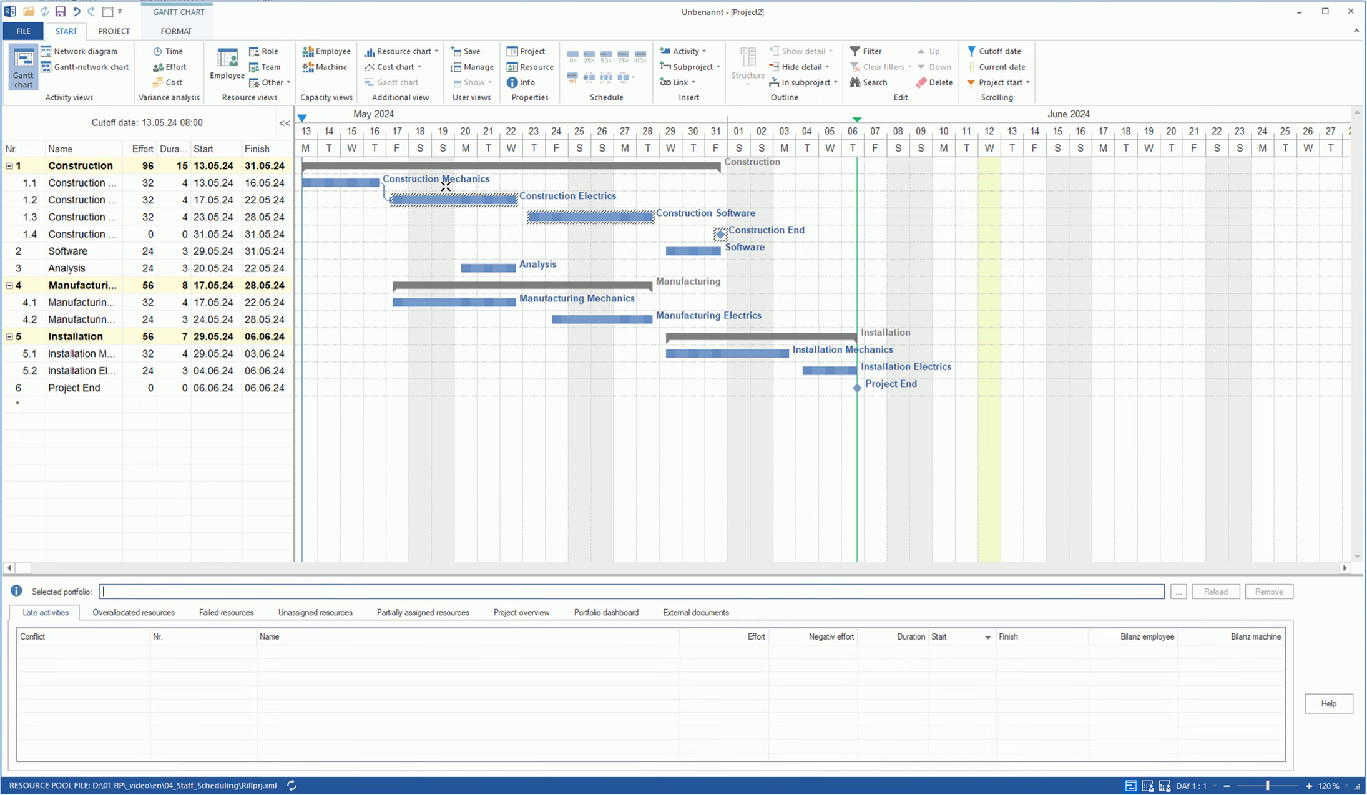
{"action": "left_click", "coordinate": [678, 83]}
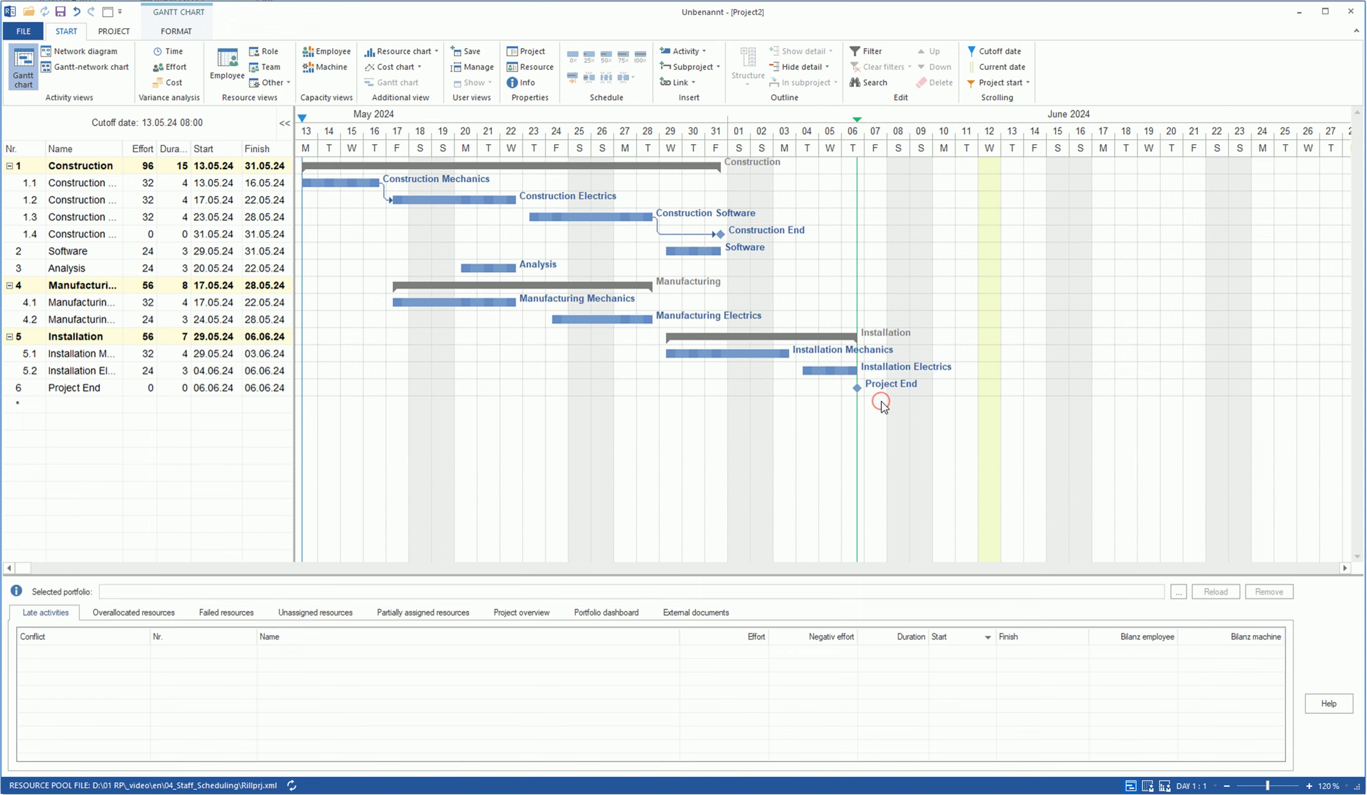
{"action": "left_click_drag", "start_coordinate": [881, 401], "coordinate": [659, 330]}
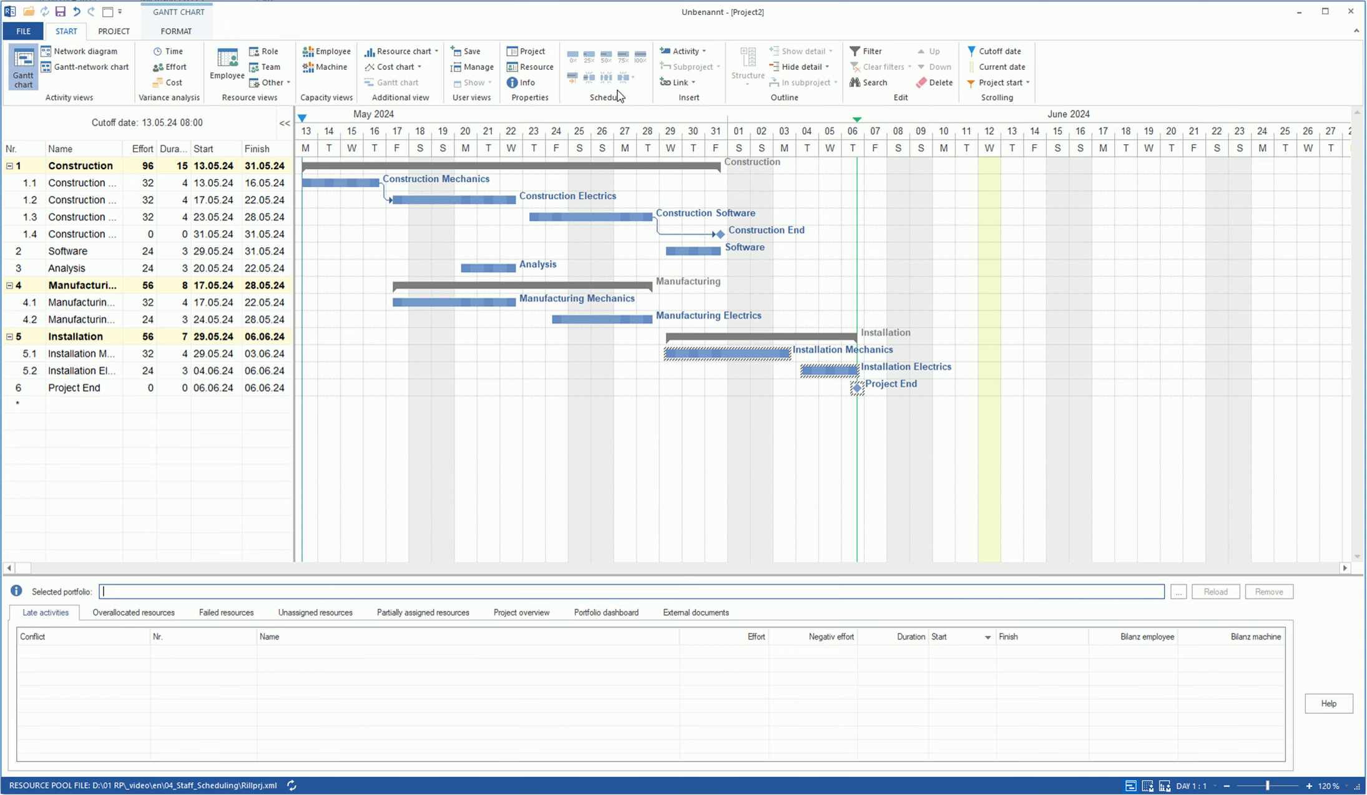
{"action": "left_click", "coordinate": [674, 83]}
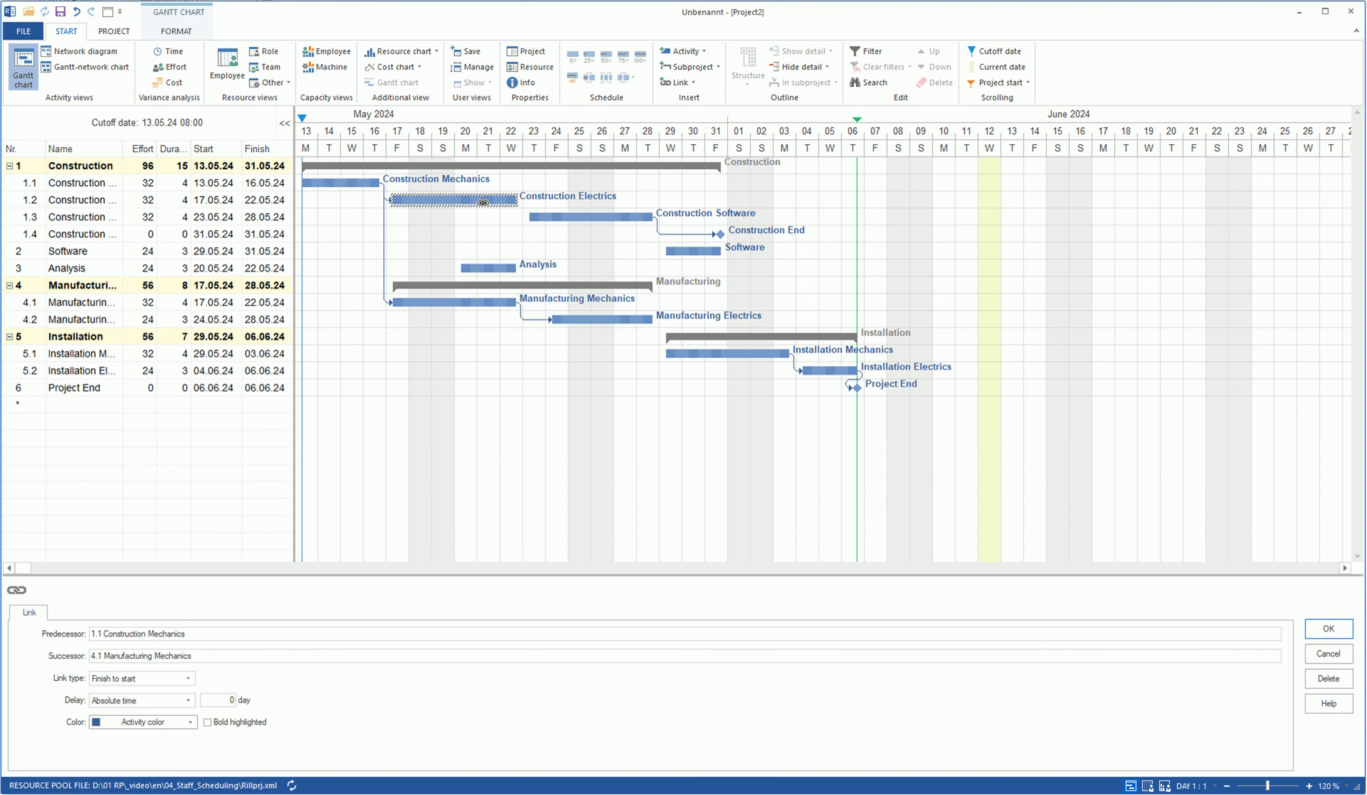
- Link Construction Electrics to Software, Software to Project End, and Construction Electrics start-to-start with Analysis
{"action": "left_click_drag", "start_coordinate": [482, 200], "coordinate": [677, 253]}
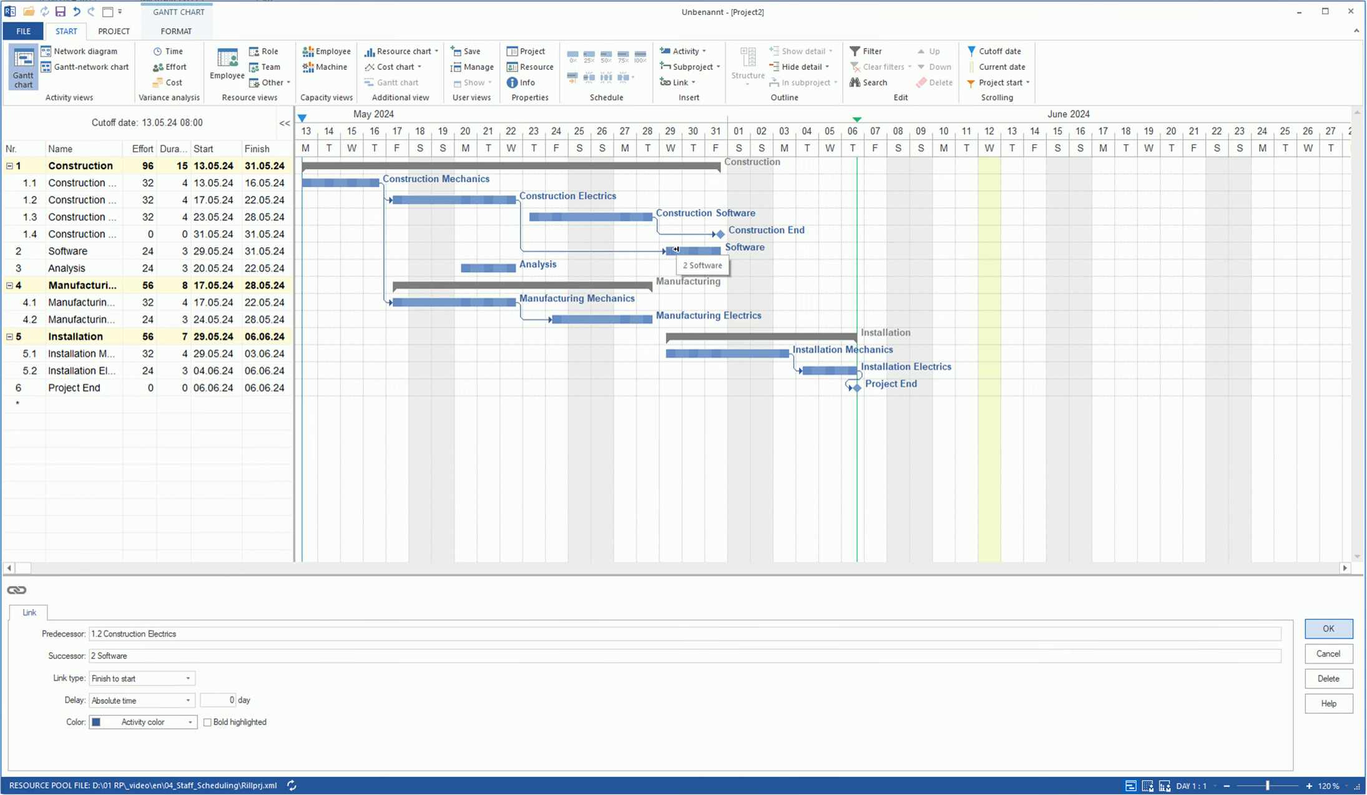
{"action": "left_click_drag", "start_coordinate": [691, 253], "coordinate": [859, 388]}
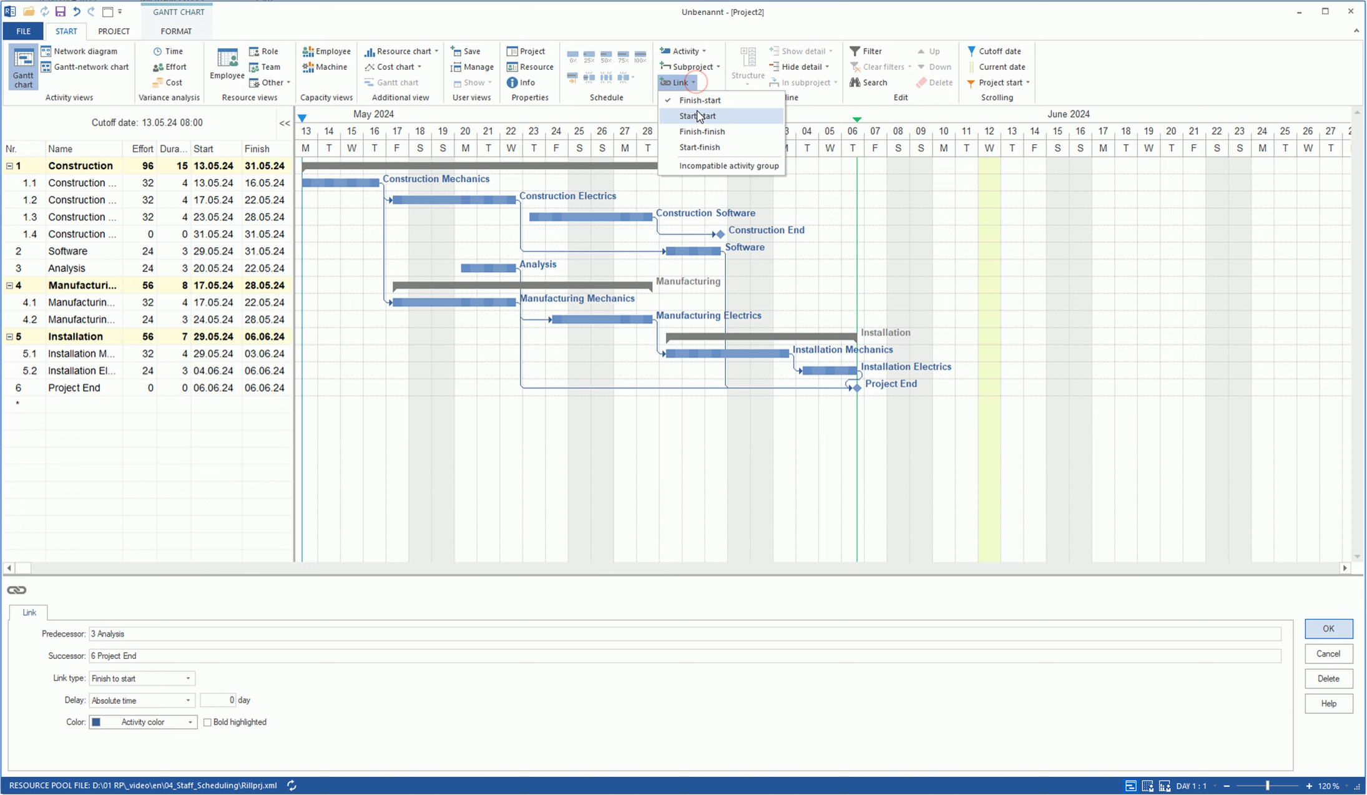
{"action": "left_click", "coordinate": [687, 114]}
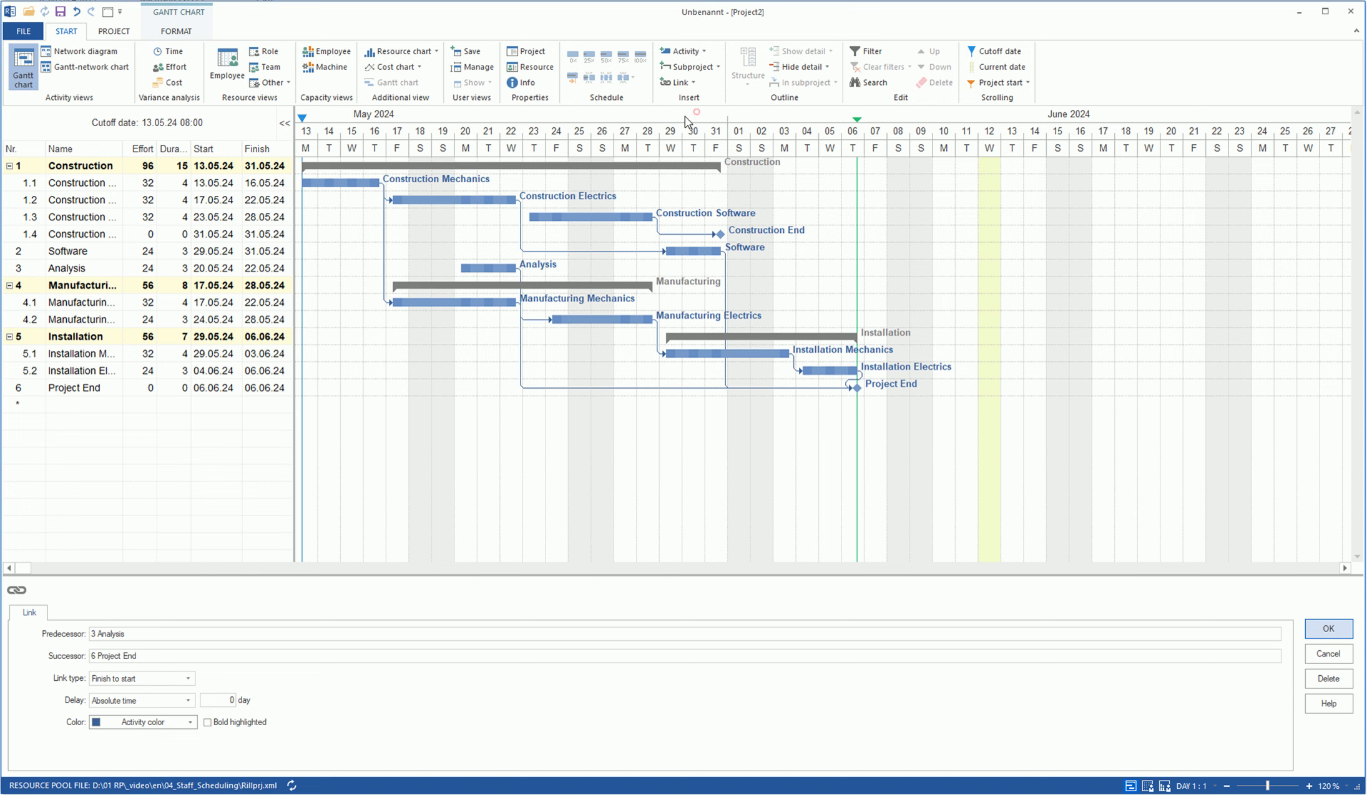
{"action": "left_click_drag", "start_coordinate": [405, 202], "coordinate": [483, 269]}
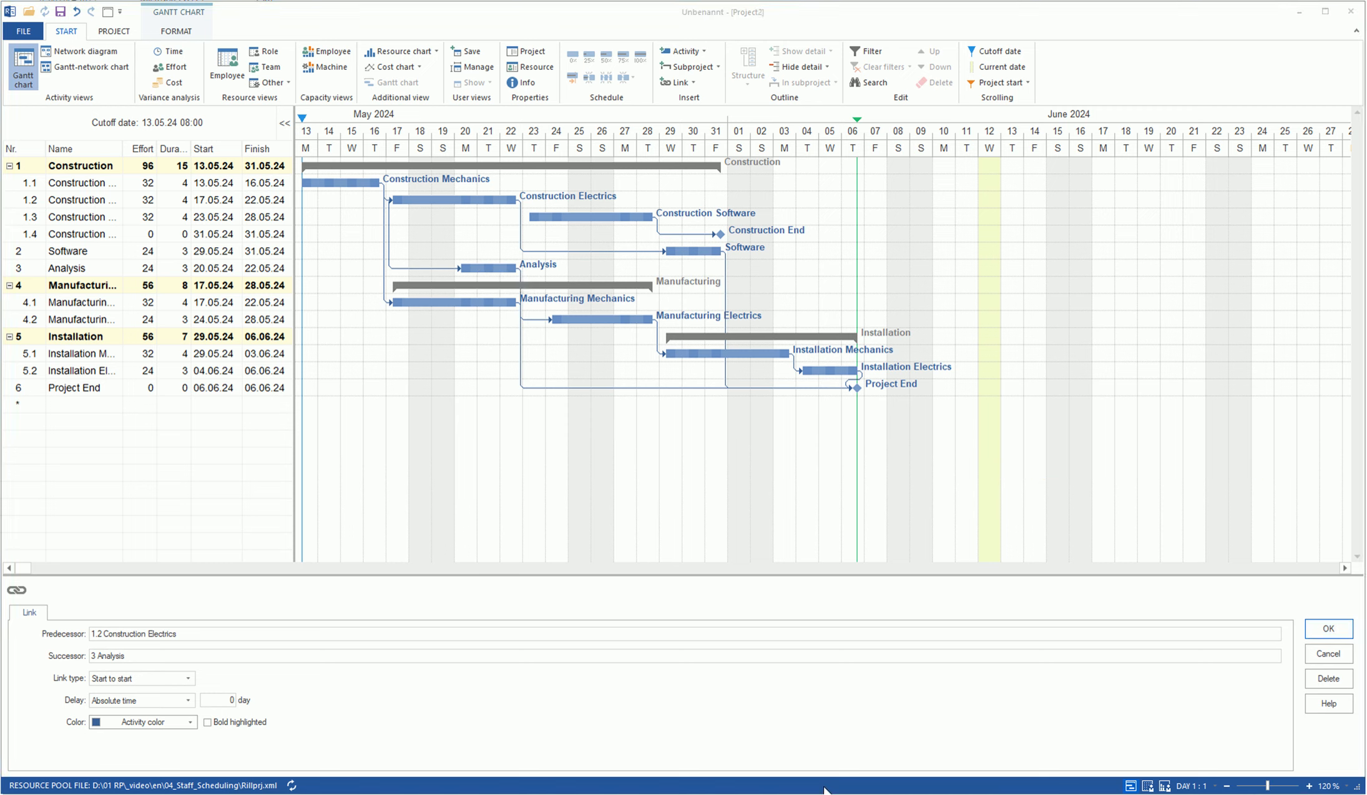
- Name project user fields 1–3 'Effort', 'Duration' and 'Employee' in the project properties
{"action": "left_click", "coordinate": [526, 51]}
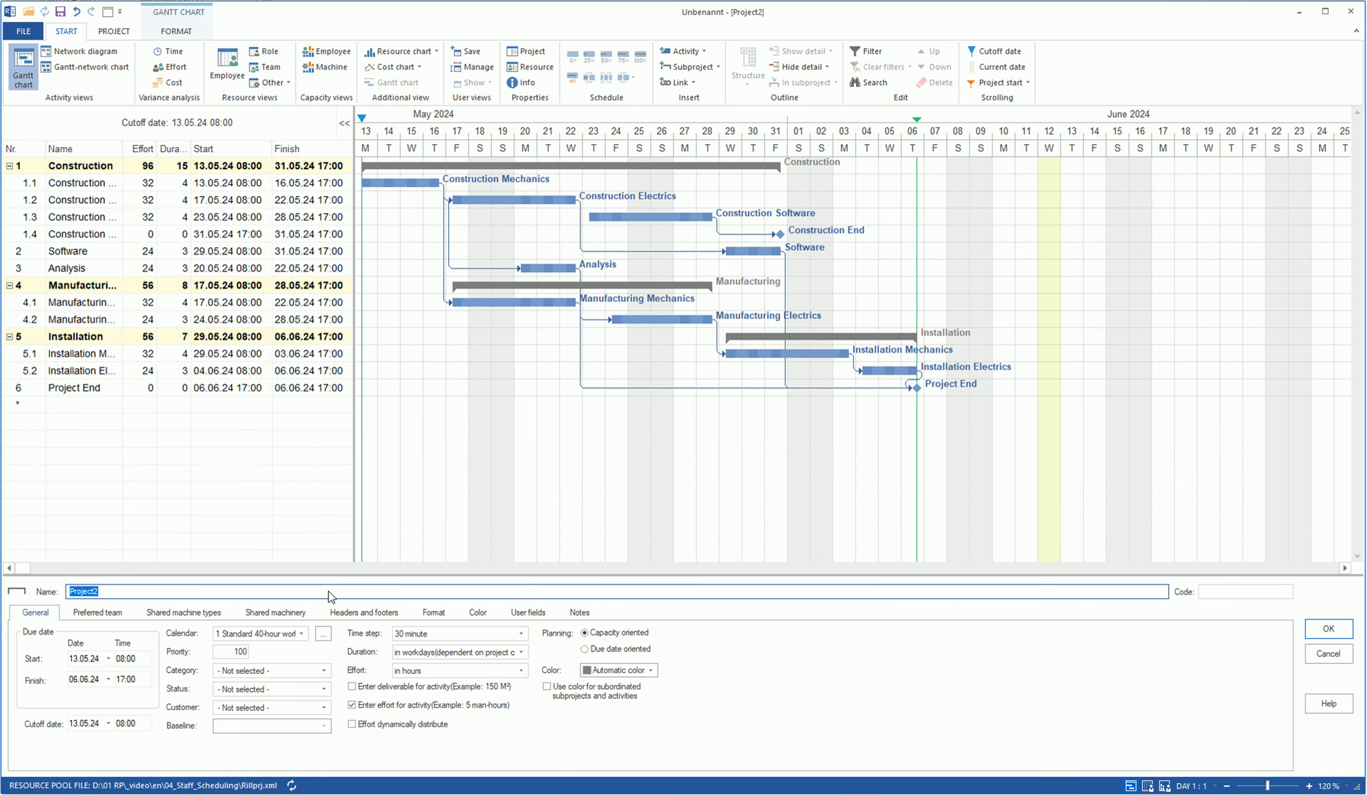
{"action": "left_click", "coordinate": [526, 612]}
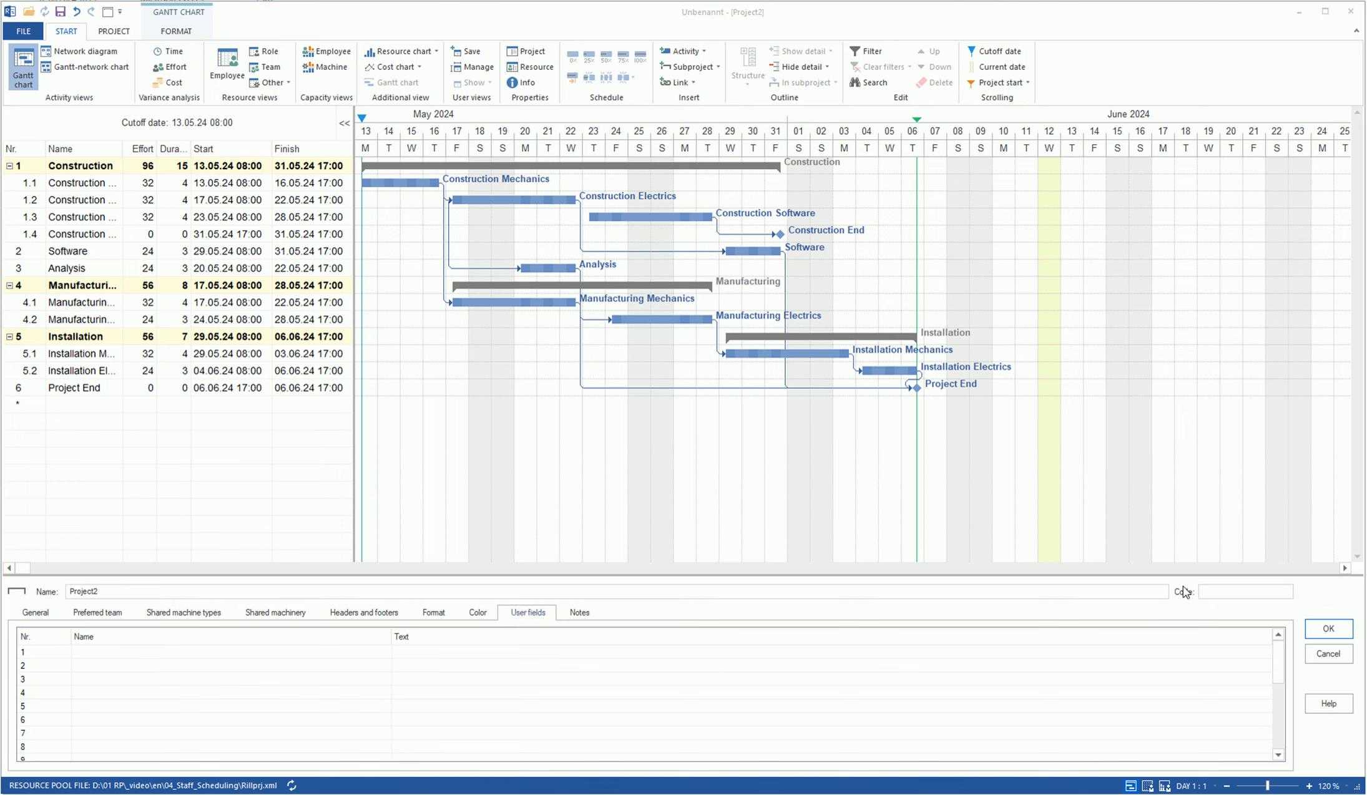
{"action": "left_click", "coordinate": [96, 651]}
{"action": "type", "text": "Effort"}
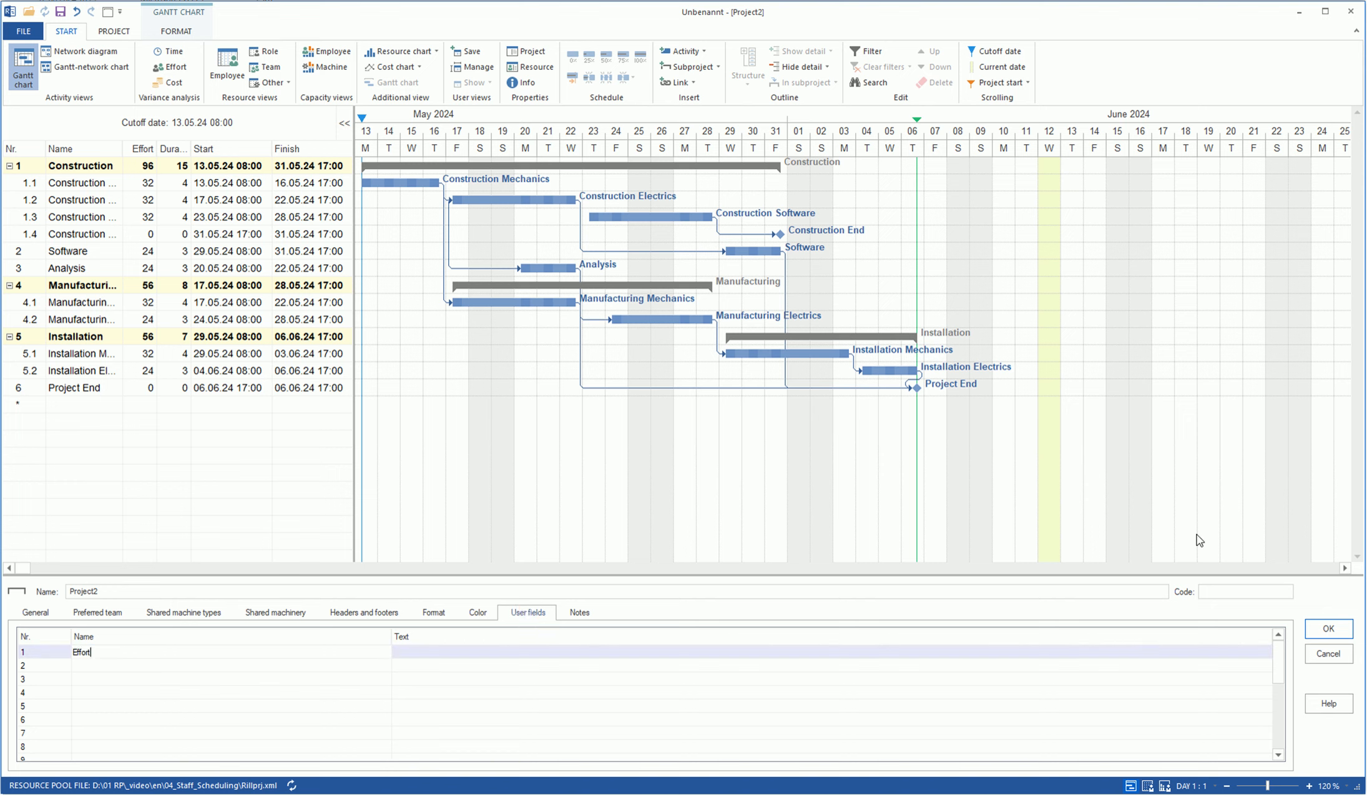
{"action": "key", "text": "Return"}
{"action": "type", "text": "Duration"}
{"action": "key", "text": "Return"}
{"action": "type", "text": "Employee"}
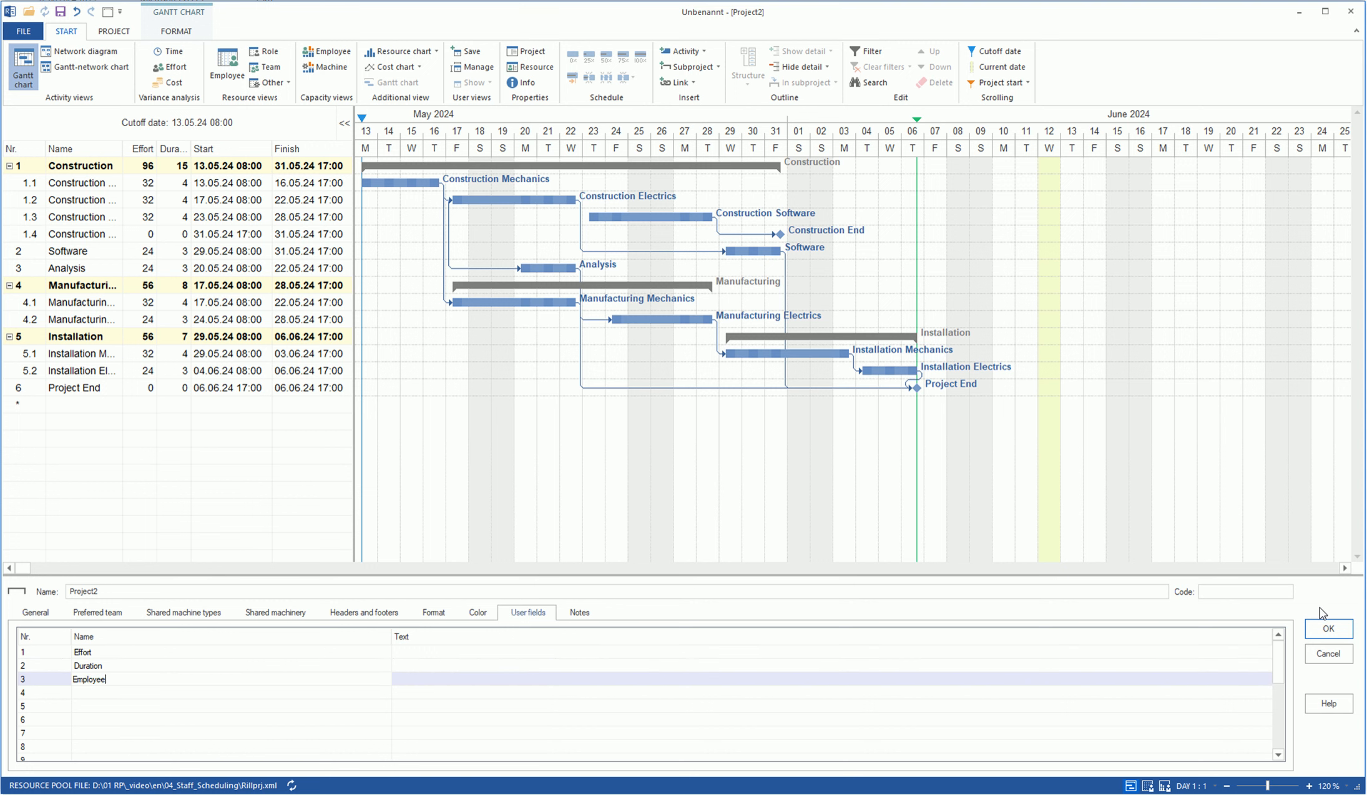
{"action": "right_click", "coordinate": [320, 149]}
- Show the Effort, Duration and Employee user fields as columns via Column arrangement
{"action": "left_click", "coordinate": [337, 164]}
{"action": "scroll", "coordinate": [387, 512], "scroll_direction": "down", "scroll_amount": 10}
{"action": "left_click", "coordinate": [389, 444]}
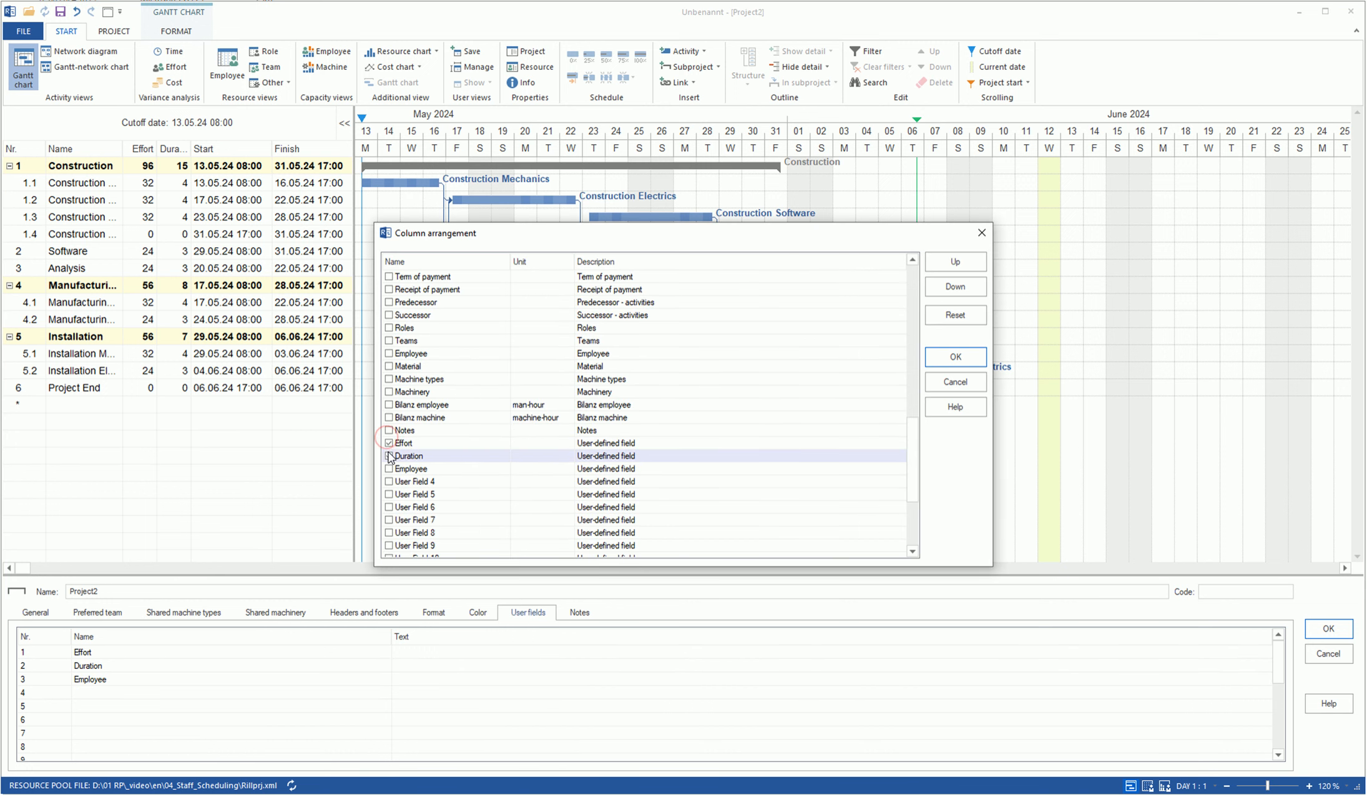
{"action": "left_click", "coordinate": [389, 456]}
{"action": "left_click", "coordinate": [389, 469]}
{"action": "left_click", "coordinate": [946, 358]}
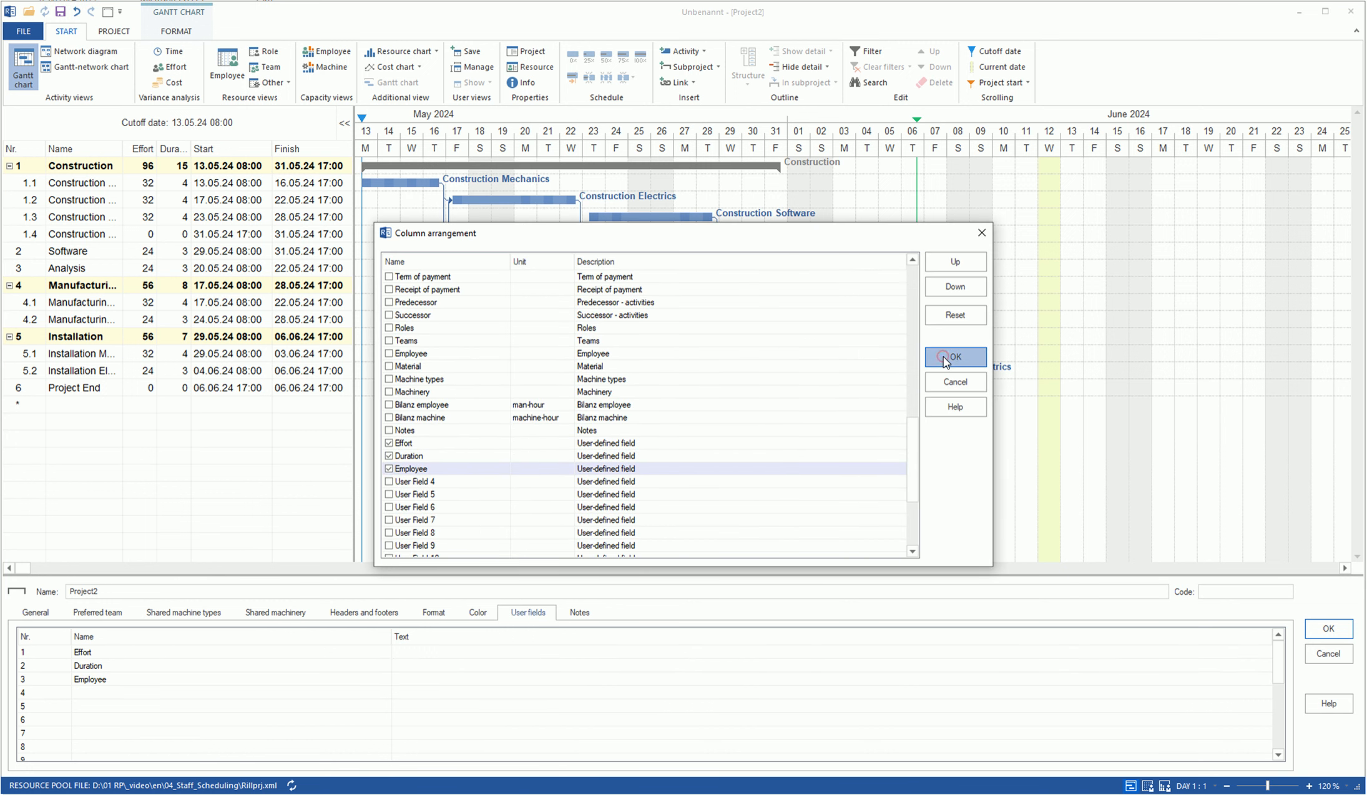
- Widen the Employee, Duration and Name columns so full task names are visible
{"action": "double_click", "coordinate": [507, 146]}
{"action": "left_click_drag", "start_coordinate": [191, 148], "coordinate": [201, 148]}
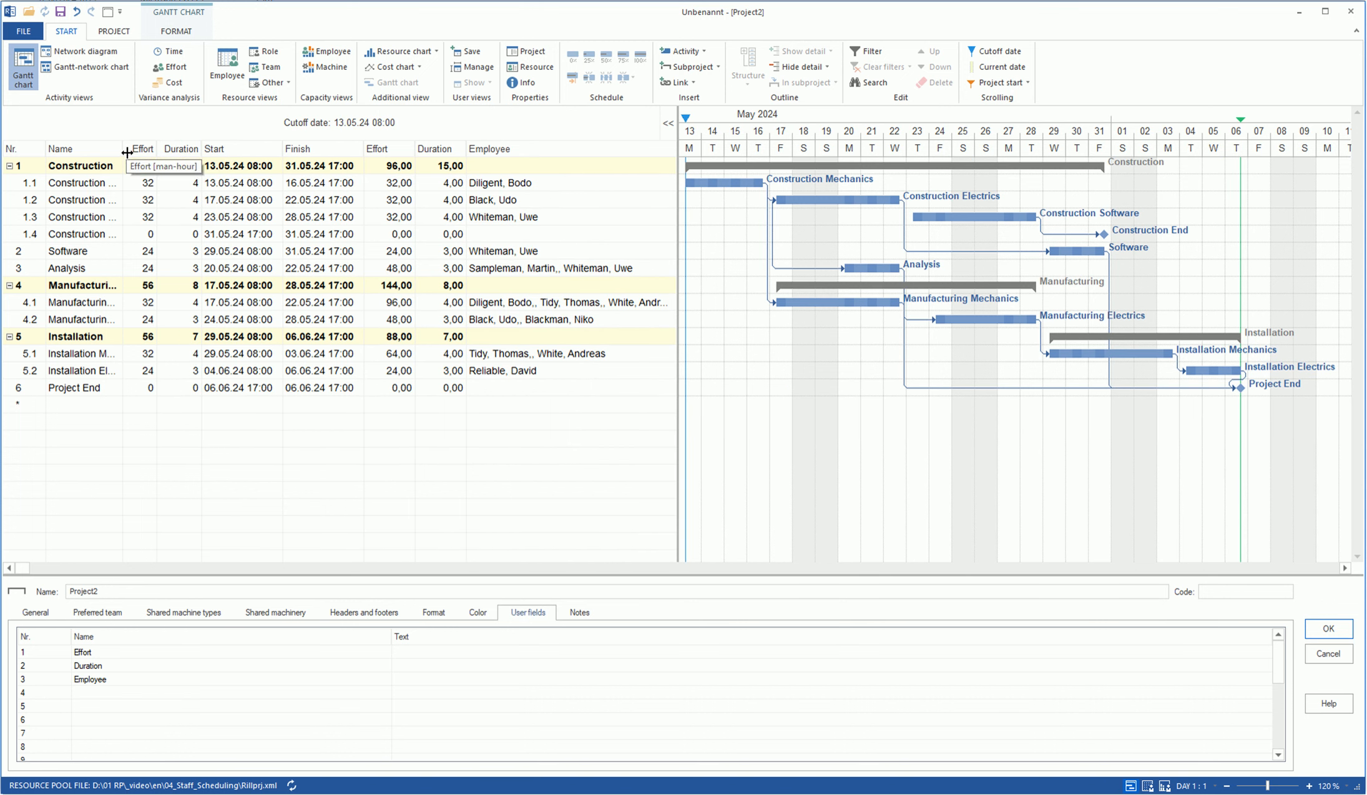
{"action": "left_click_drag", "start_coordinate": [127, 152], "coordinate": [164, 150]}
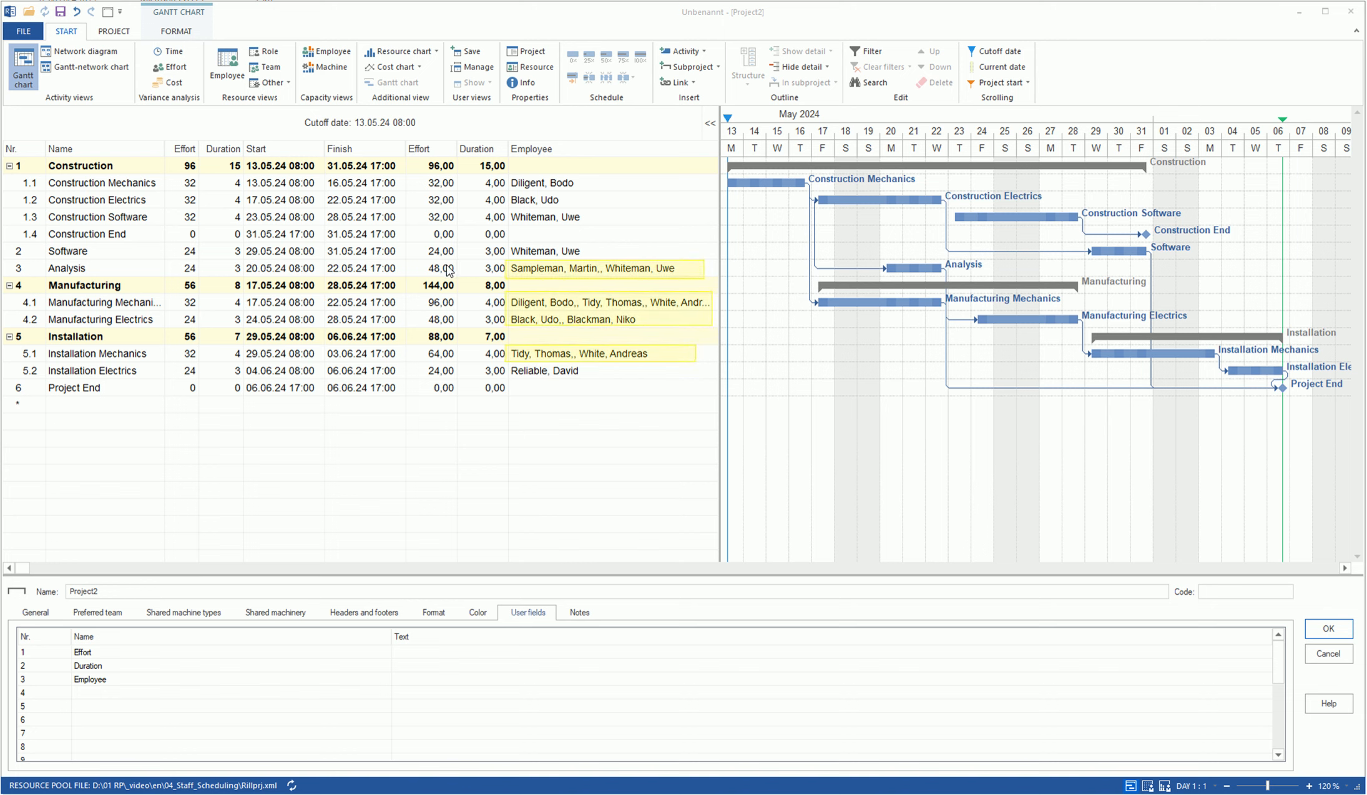
- Assign the project manager and software developer to Analysis, keeping its duration fixed
{"action": "left_click", "coordinate": [531, 270]}
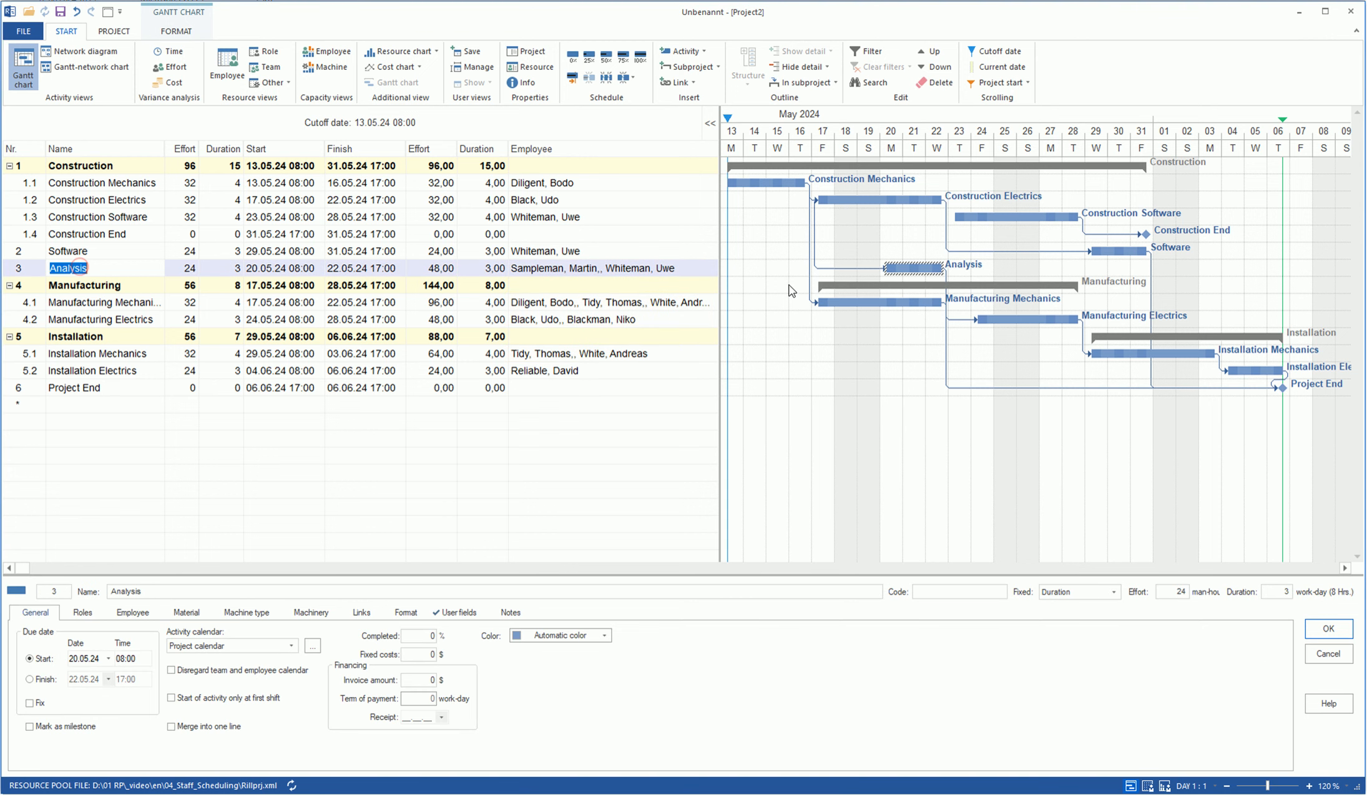
{"action": "left_click", "coordinate": [132, 614]}
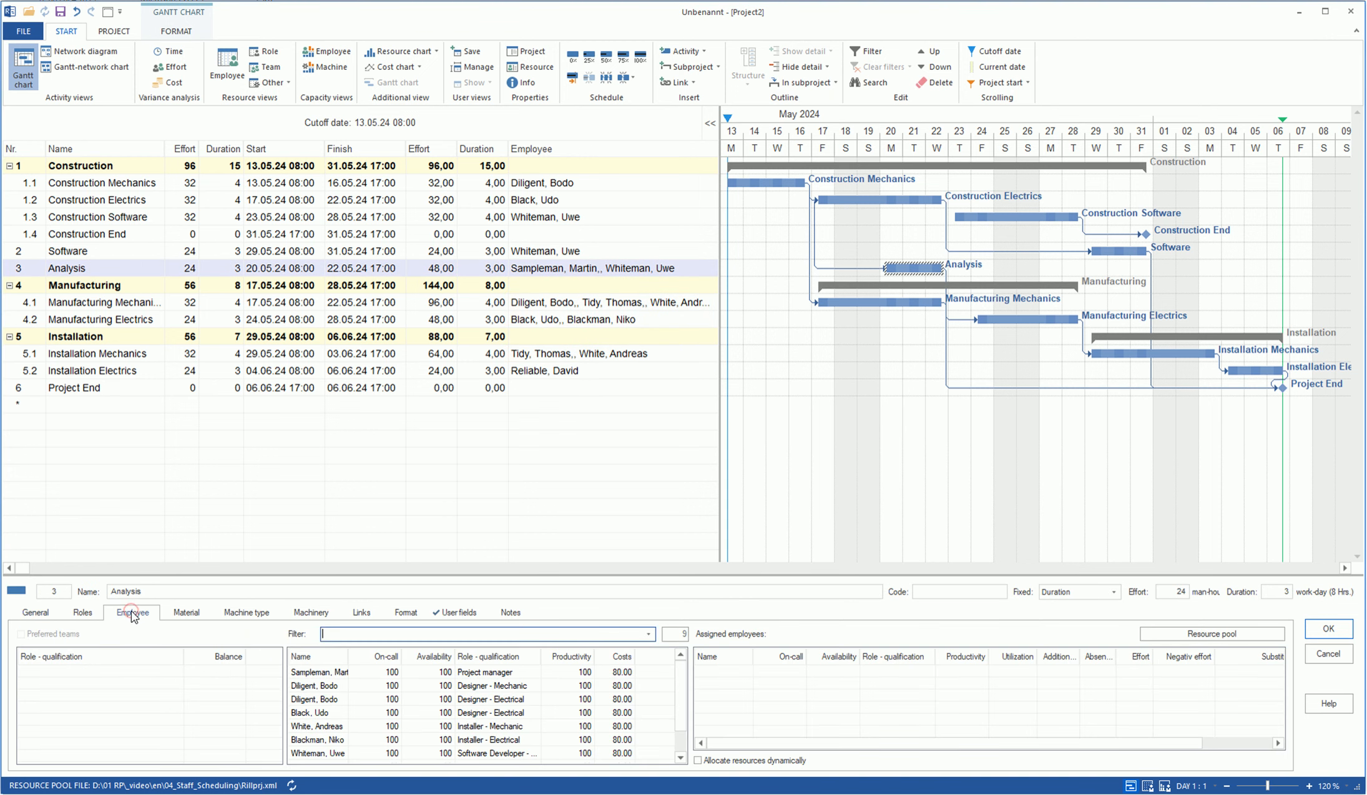
{"action": "left_click", "coordinate": [327, 674]}
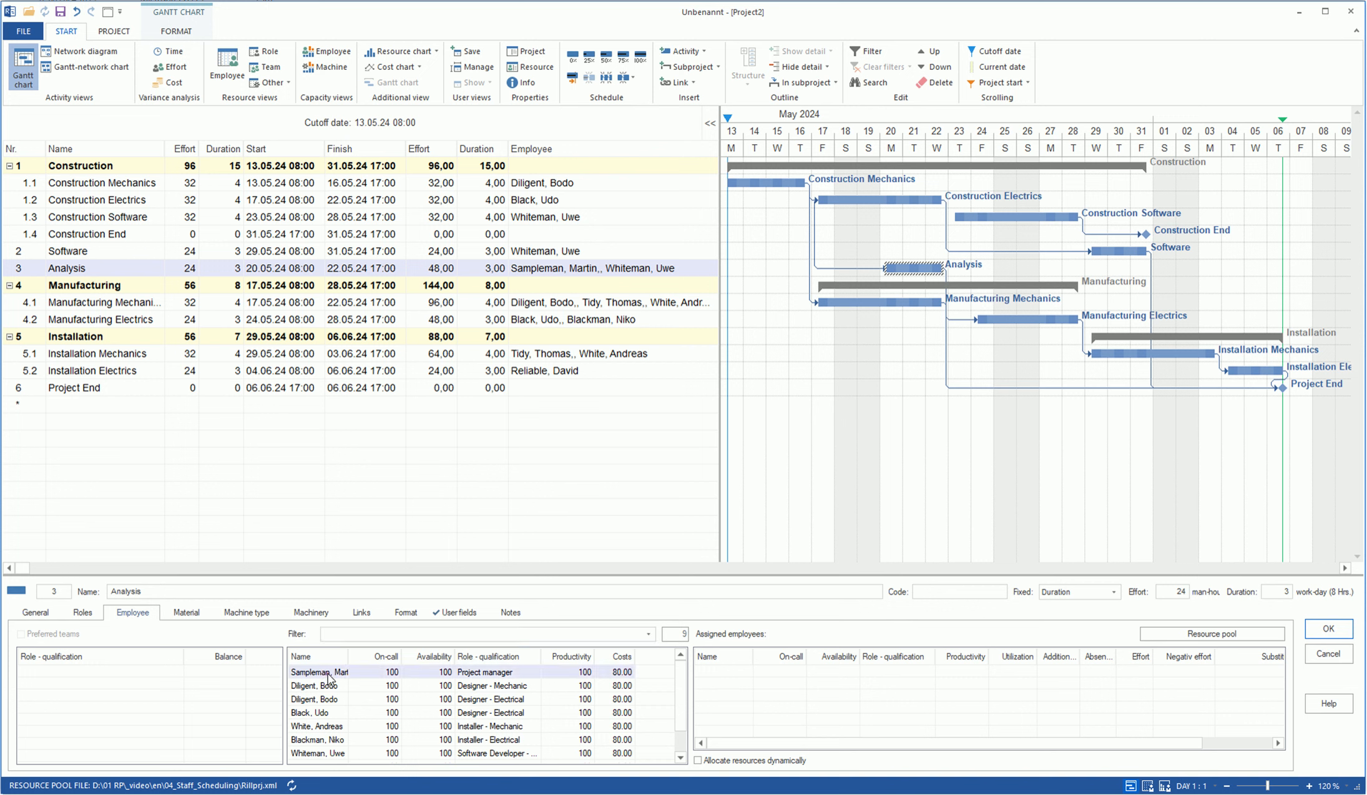
{"action": "double_click", "coordinate": [327, 674]}
{"action": "double_click", "coordinate": [317, 756]}
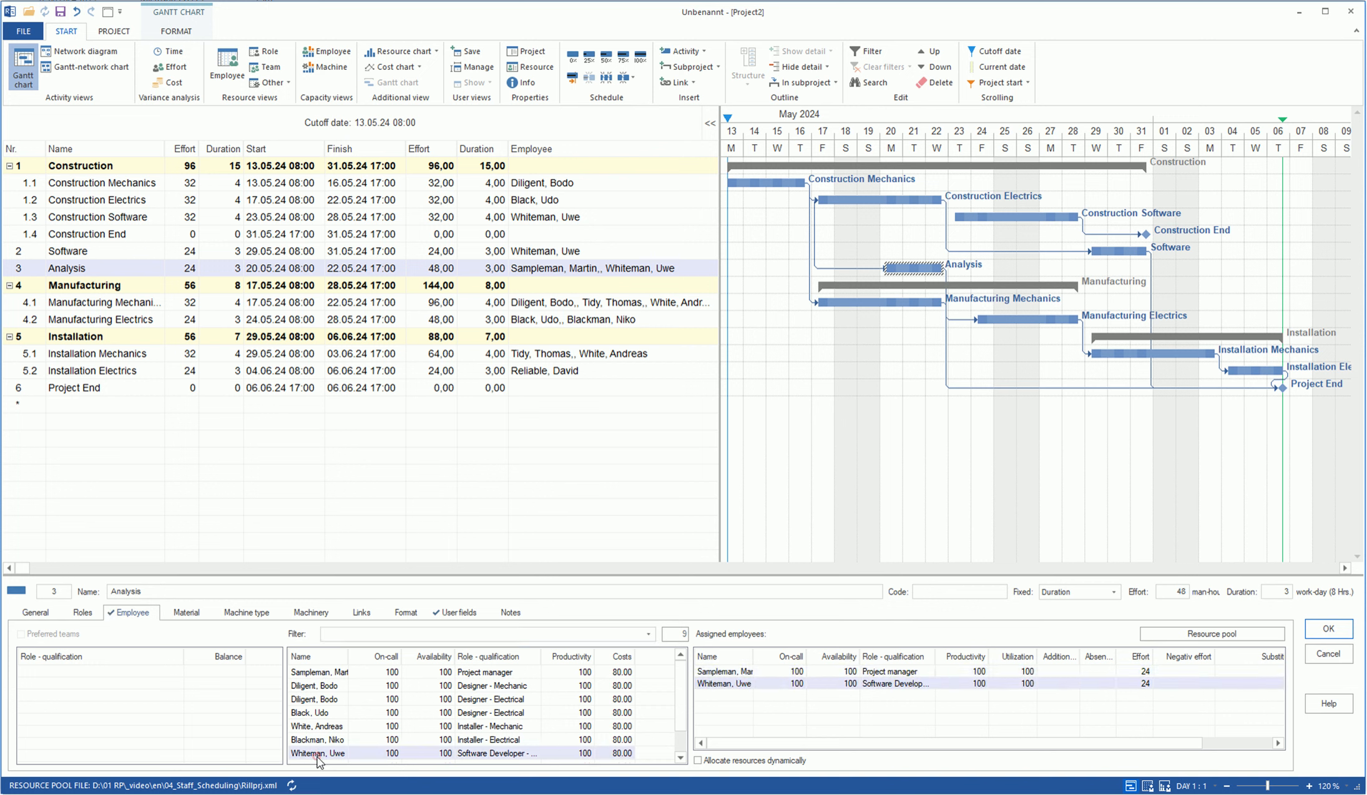
{"action": "left_click", "coordinate": [1319, 632]}
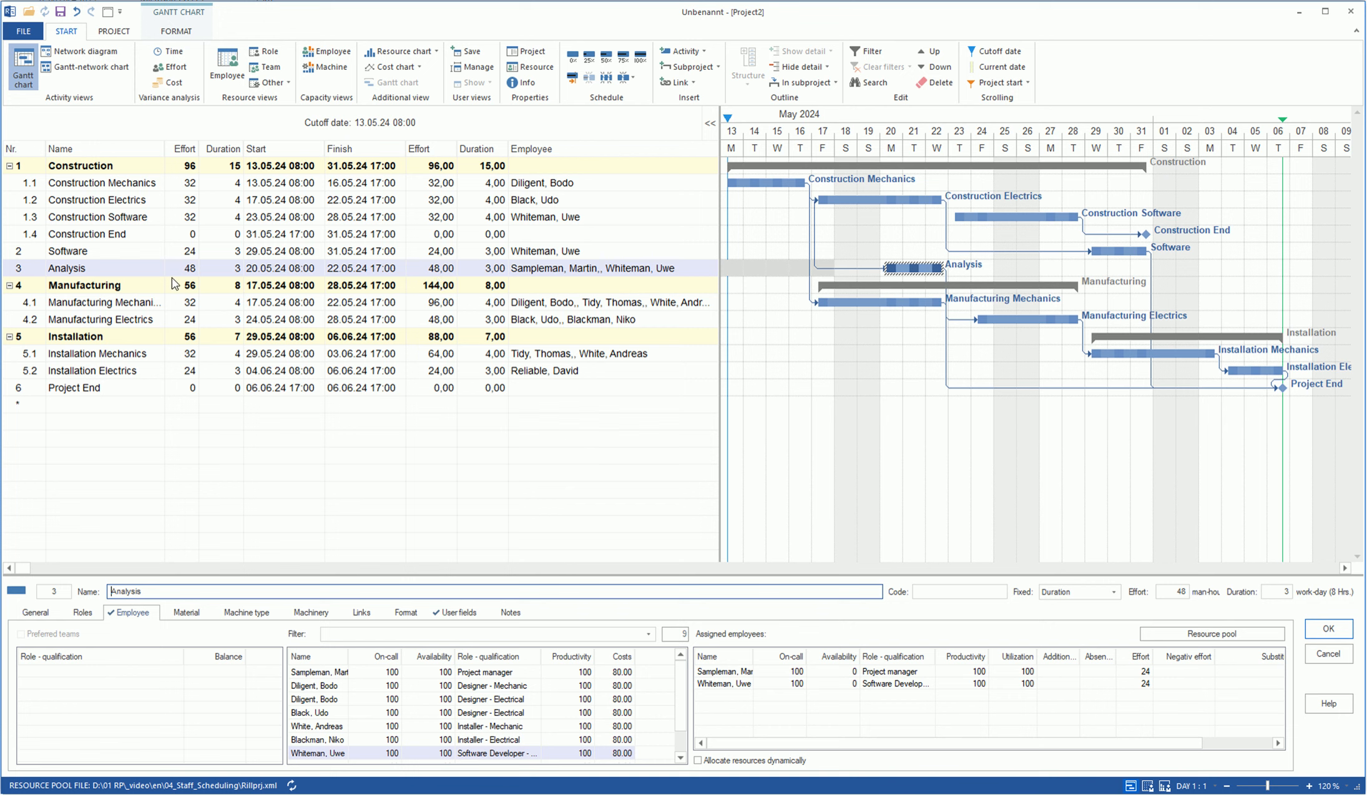
{"action": "left_click", "coordinate": [198, 273]}
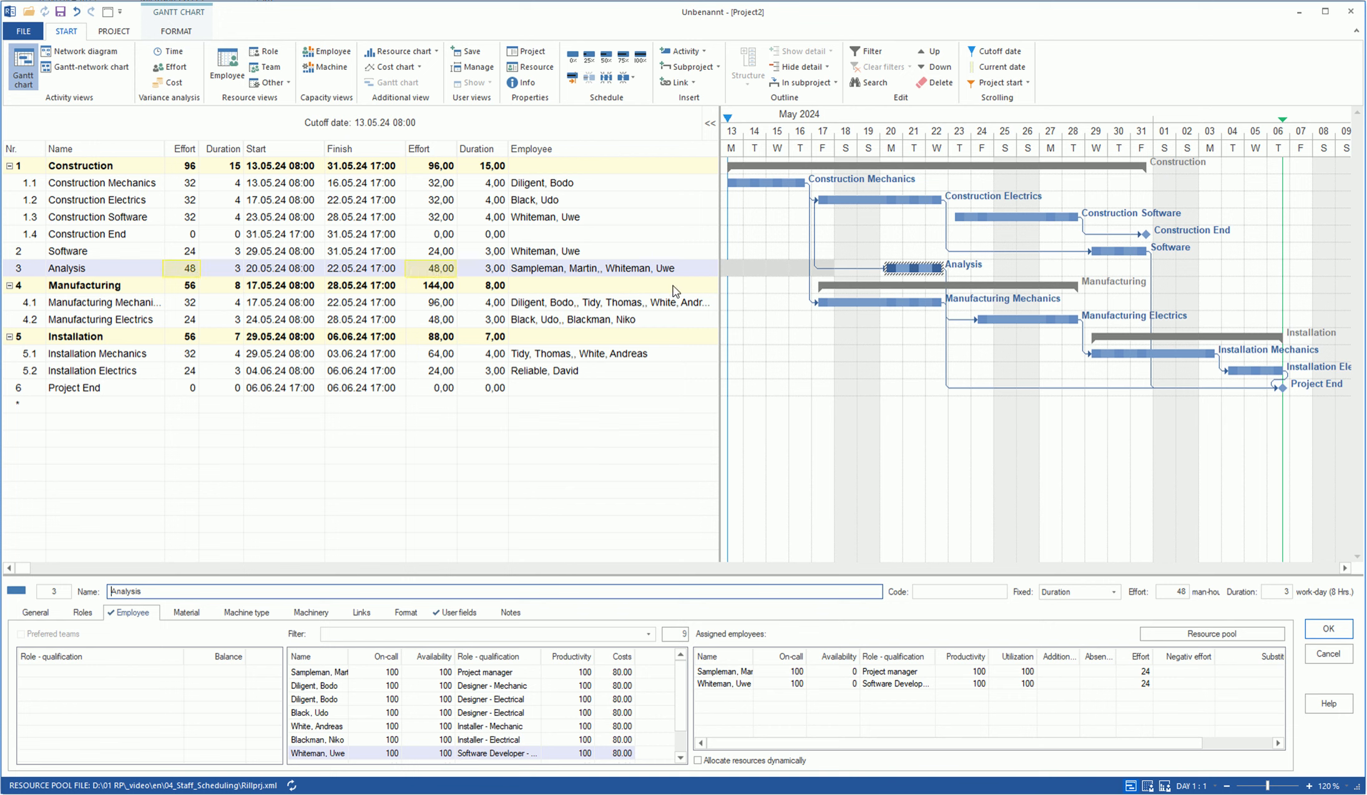
{"action": "left_click", "coordinate": [133, 613]}
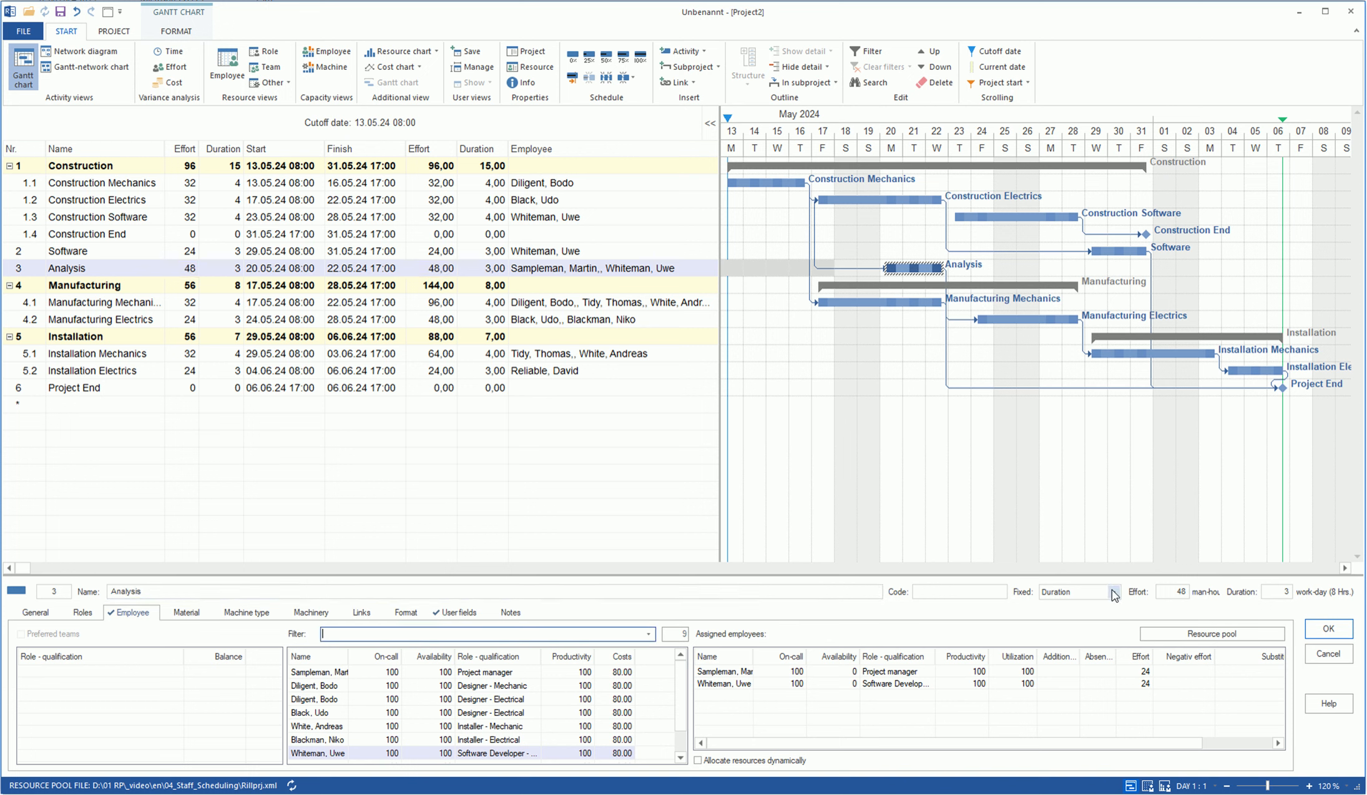
{"action": "left_click", "coordinate": [1114, 593]}
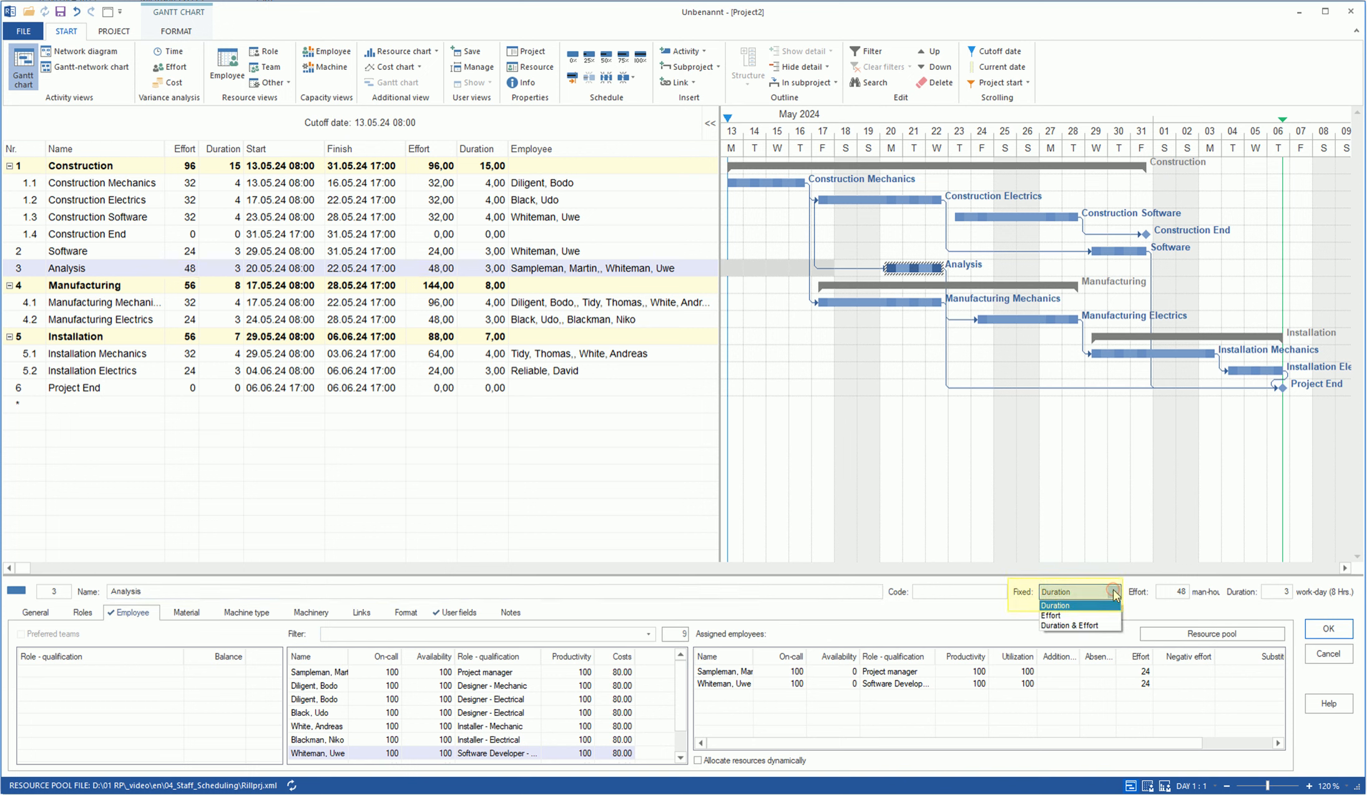
{"action": "left_click", "coordinate": [1114, 593]}
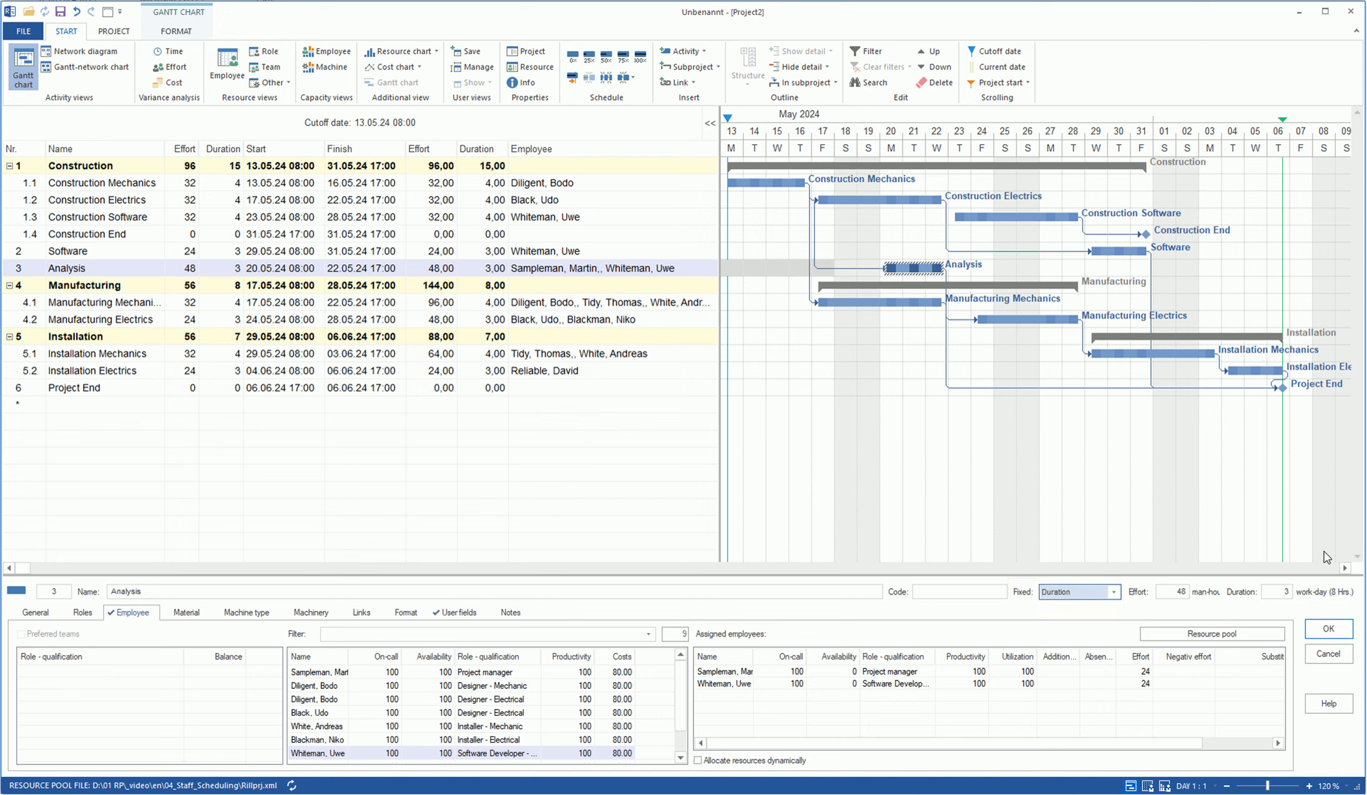
- Staff both Manufacturing activities, and assign two installer-mechanics to Installation Mechanics
{"action": "left_click", "coordinate": [867, 302]}
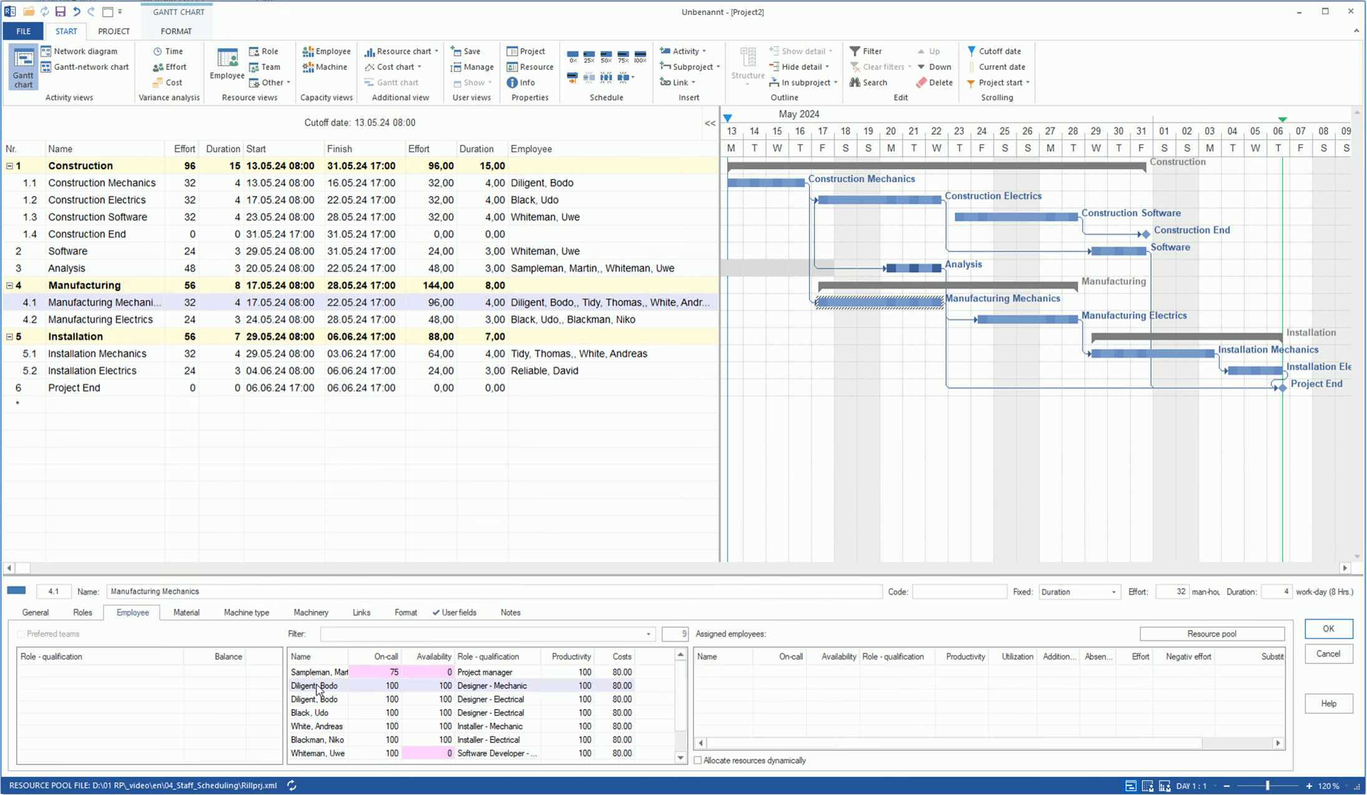
{"action": "left_click", "coordinate": [1031, 318]}
{"action": "left_click", "coordinate": [1329, 630]}
{"action": "left_click", "coordinate": [1169, 354]}
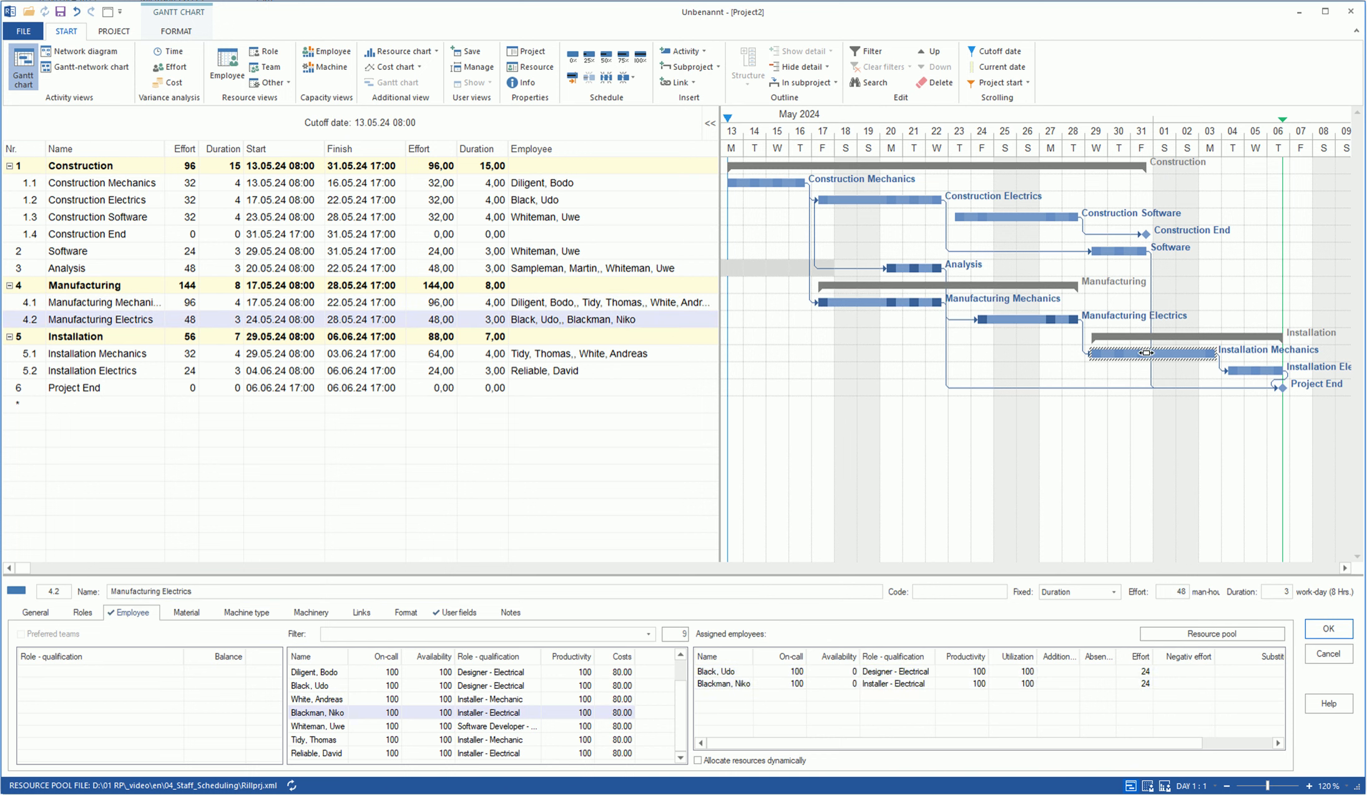
{"action": "double_click", "coordinate": [324, 740]}
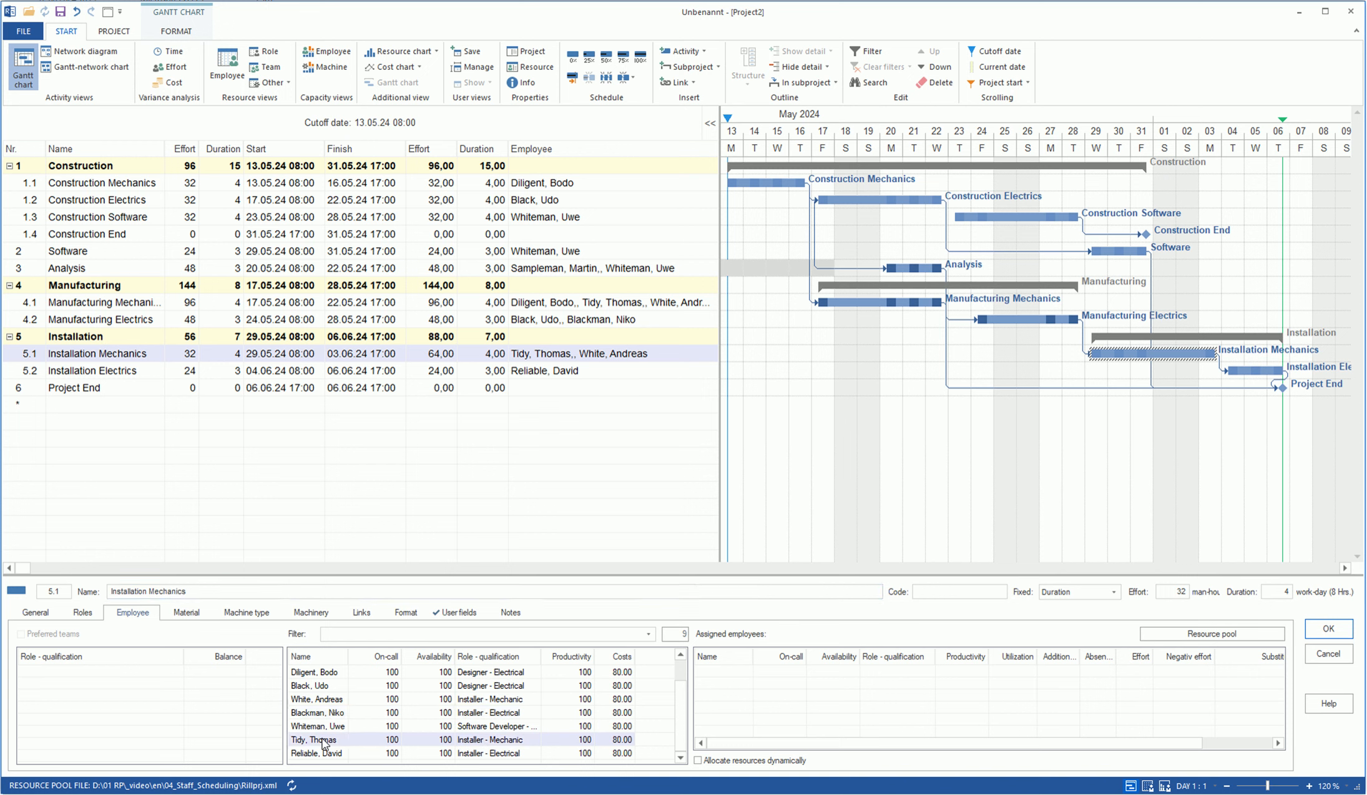
{"action": "double_click", "coordinate": [319, 700]}
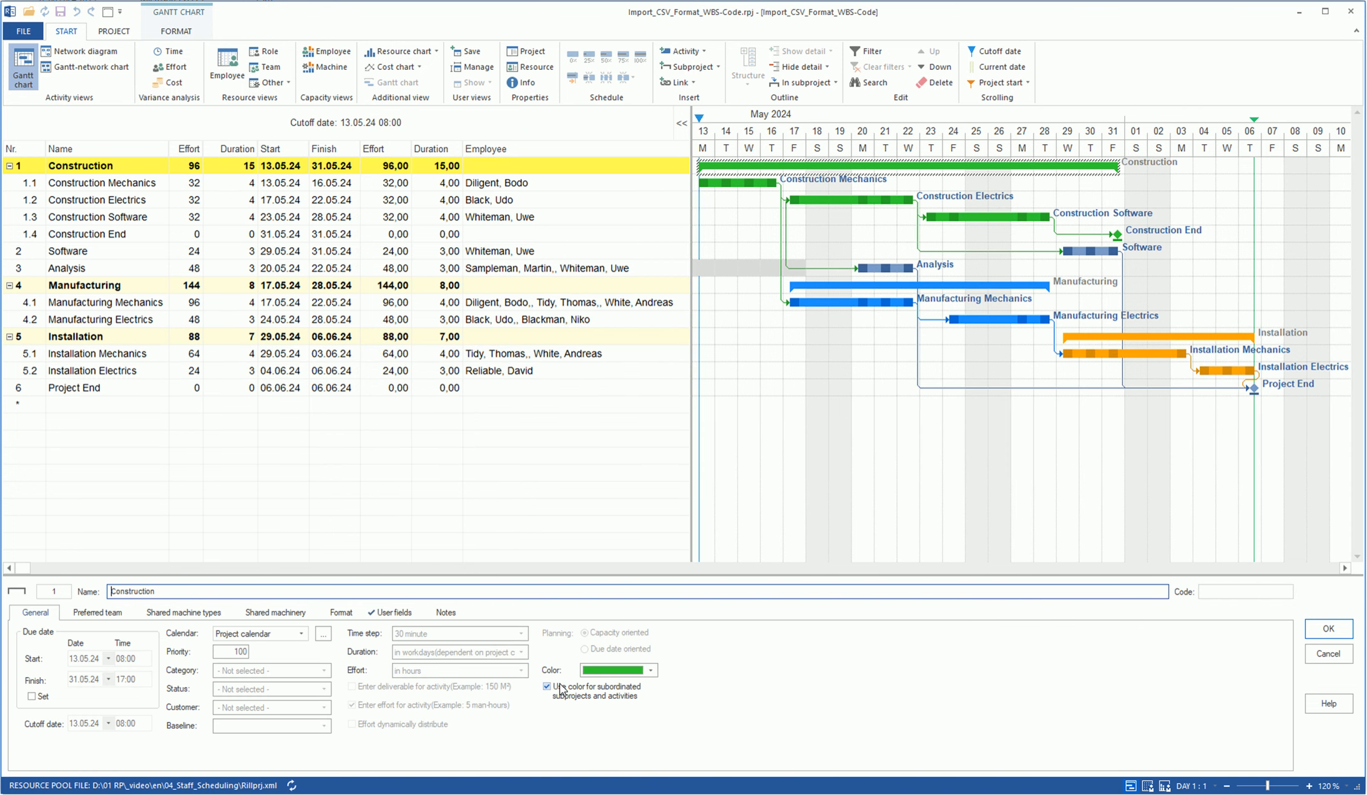
- Show the Employee resource view with each employee's total effort and daily hours for May–June 2024
{"action": "left_click", "coordinate": [227, 62]}
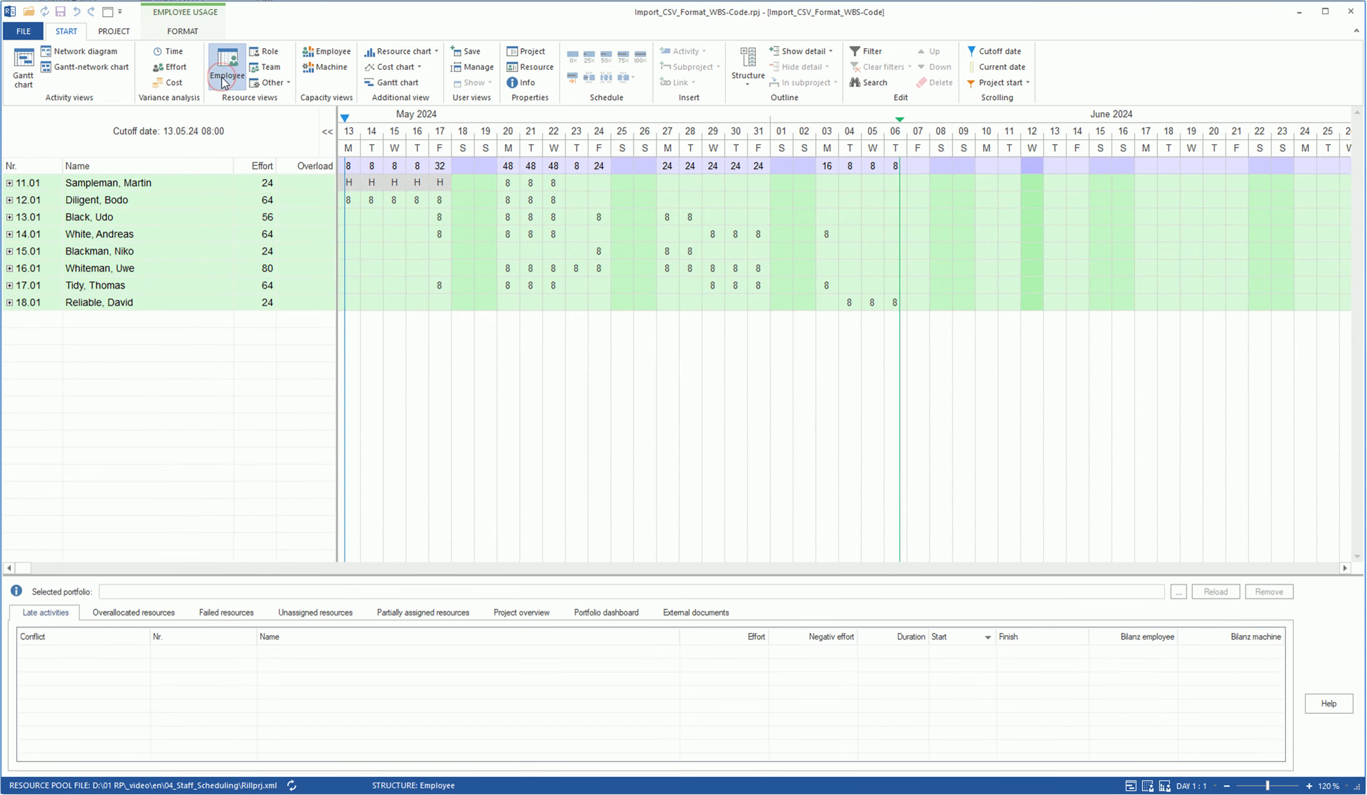